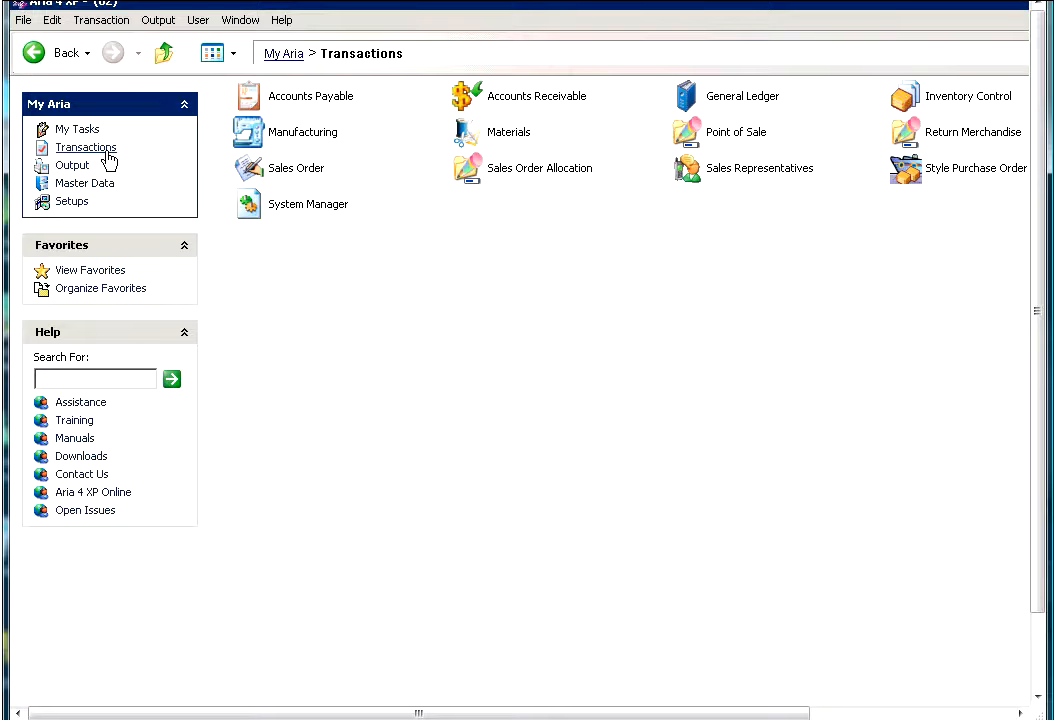
# Open the Invoice Sales Order transaction from the Accounts Receivable module
pyautogui.click(530, 102)
pyautogui.press('Return')
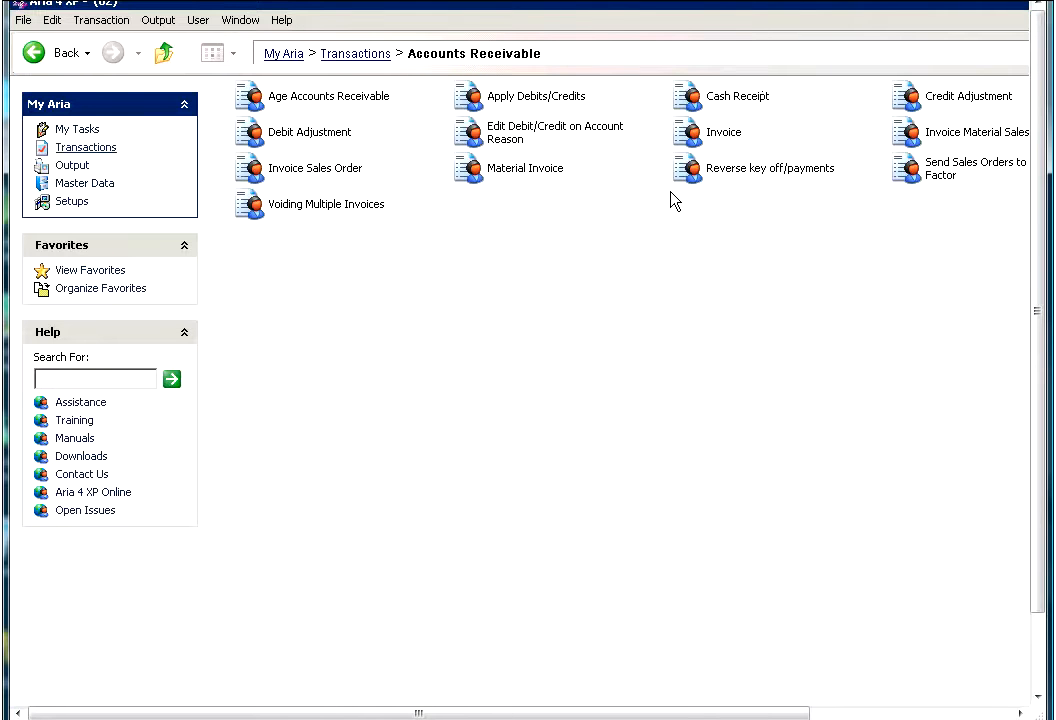
pyautogui.click(315, 168)
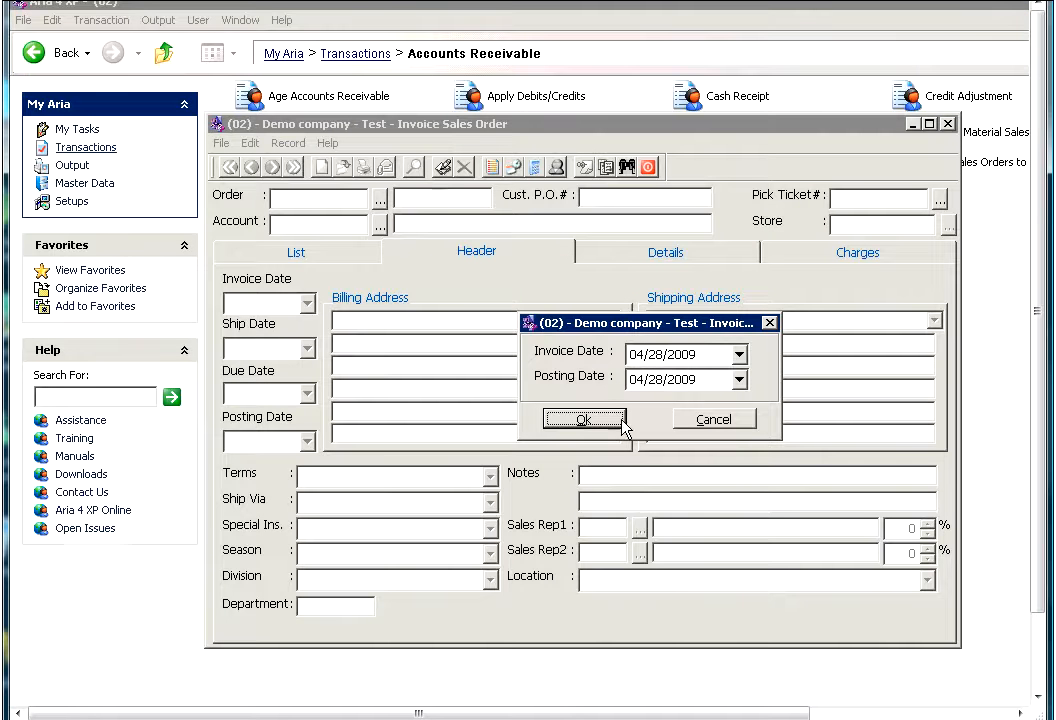
# Accept 04/28/2009 as both the invoice date and the posting date for the new invoices
pyautogui.click(703, 354)
pyautogui.moveTo(703, 354); pyautogui.dragTo(628, 354)
pyautogui.click(698, 354)
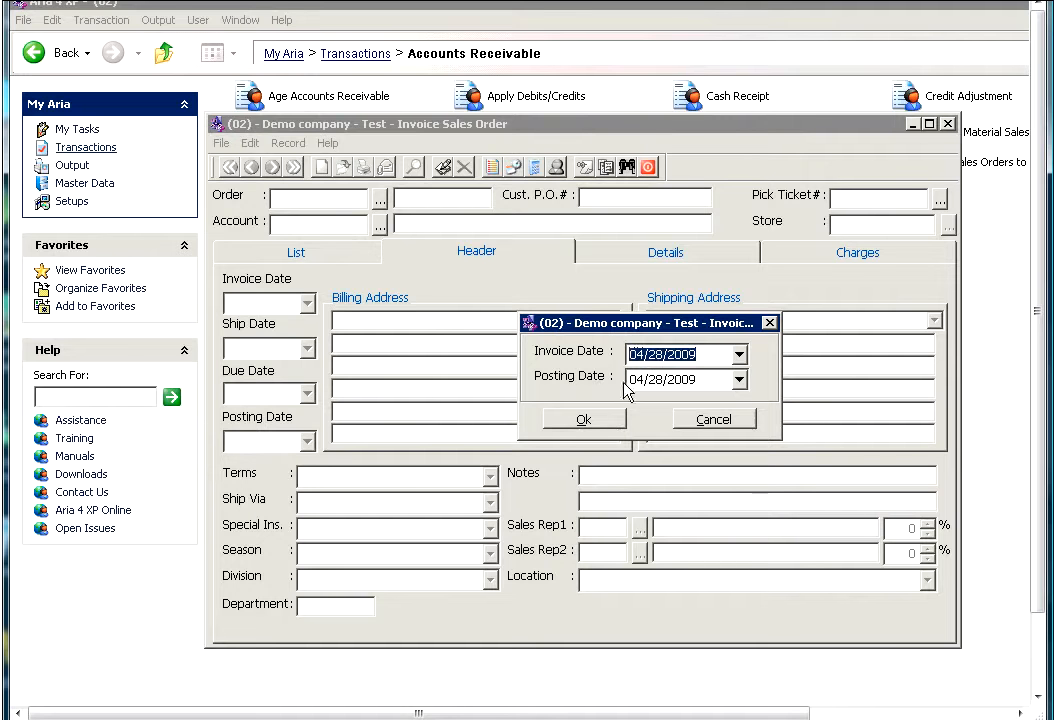
pyautogui.click(612, 420)
pyautogui.click(645, 425)
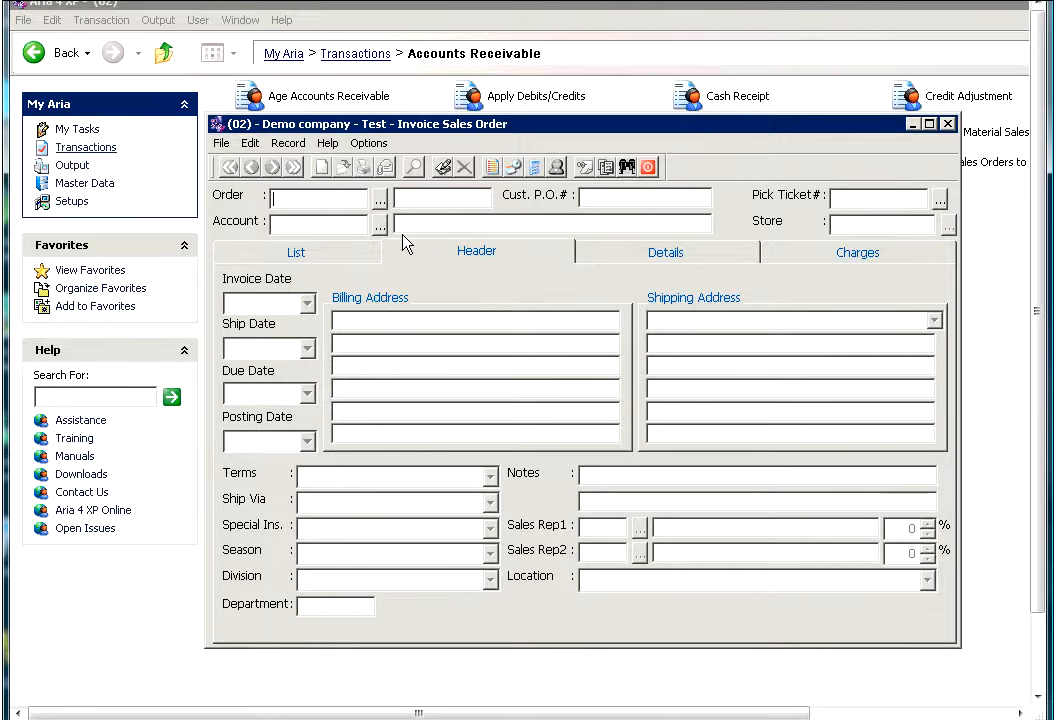
# Load the TARGET STORES sales order by its order number, leaving the pick ticket and store blank
pyautogui.write('030004')
pyautogui.press('BackSpace')
pyautogui.write('94')
pyautogui.press('Return')
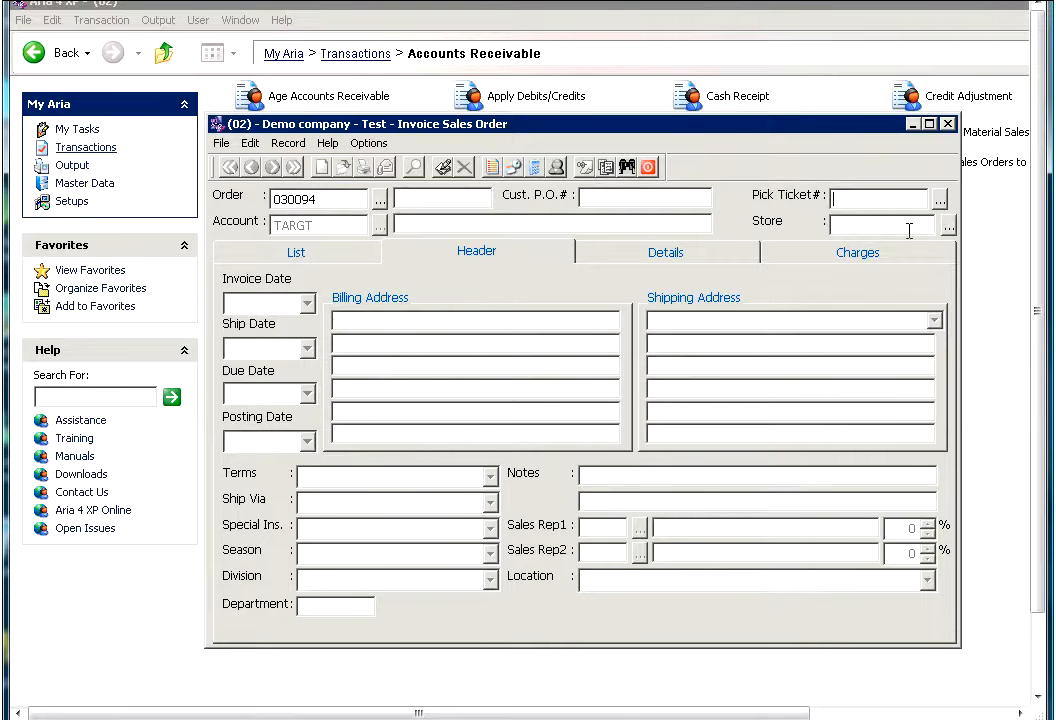
pyautogui.press('Tab')
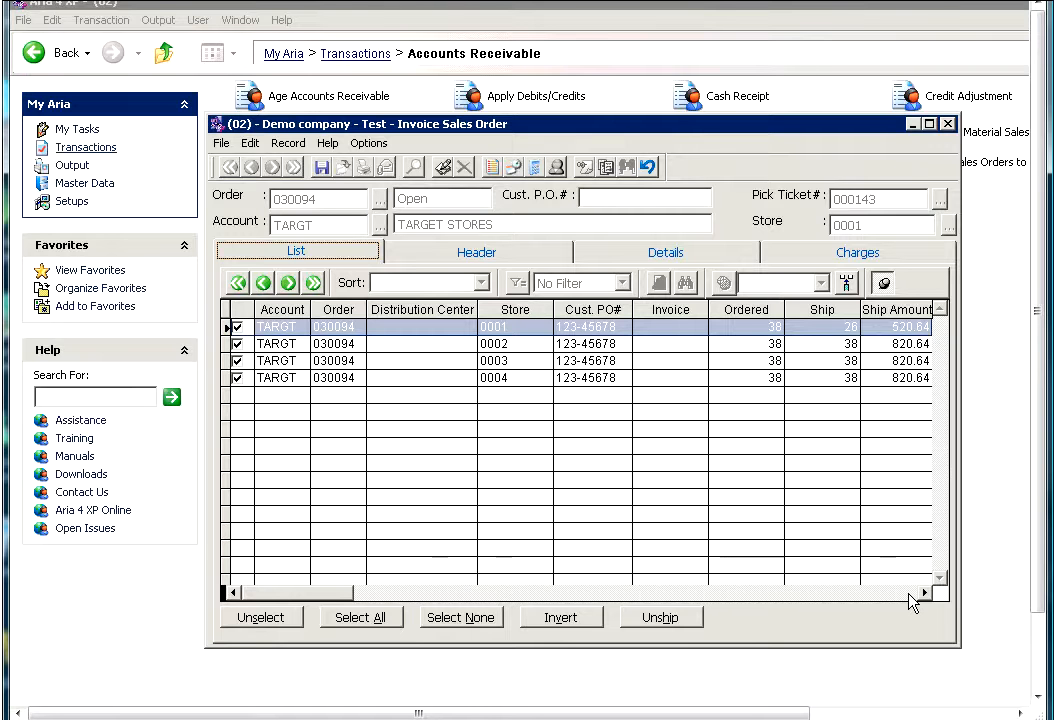
# Examine the order's per-store invoice list, including the ship quantities, amounts, cartons, weights and pick tickets
pyautogui.click(909, 593)
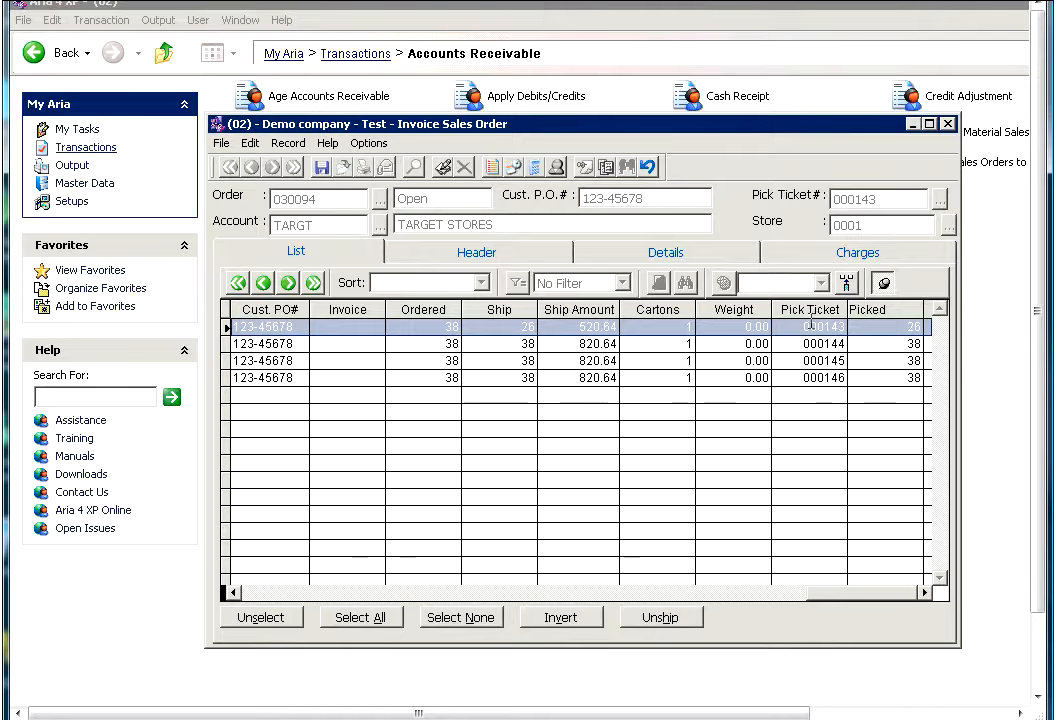
pyautogui.click(254, 595)
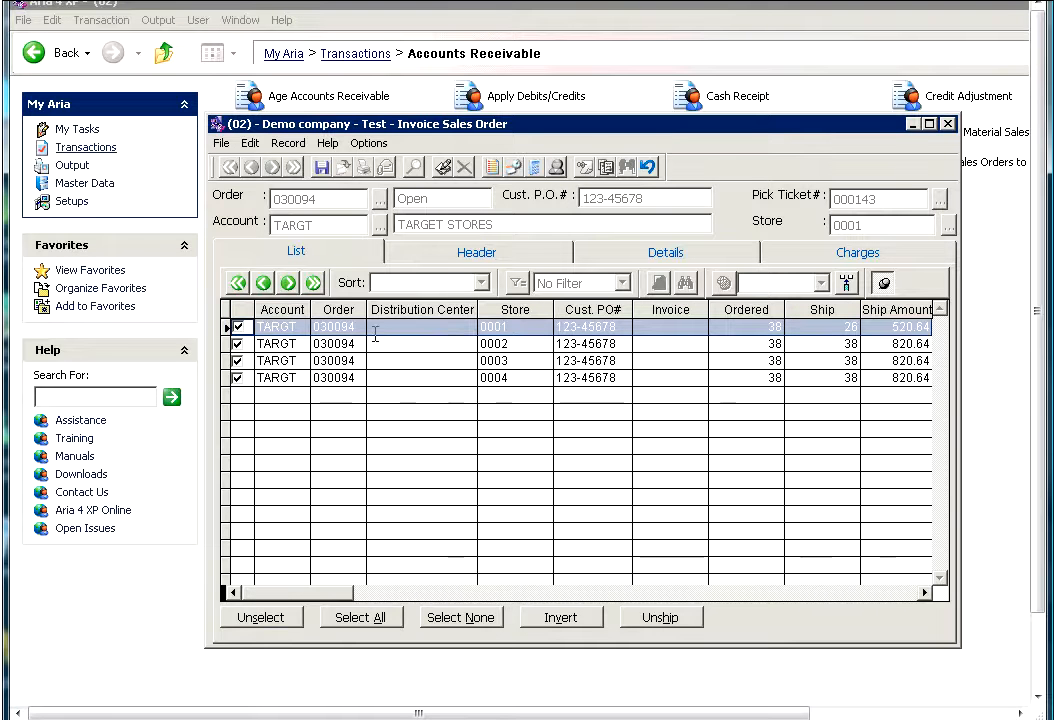
pyautogui.press('Down')
pyautogui.press('Down')
pyautogui.press('Down')
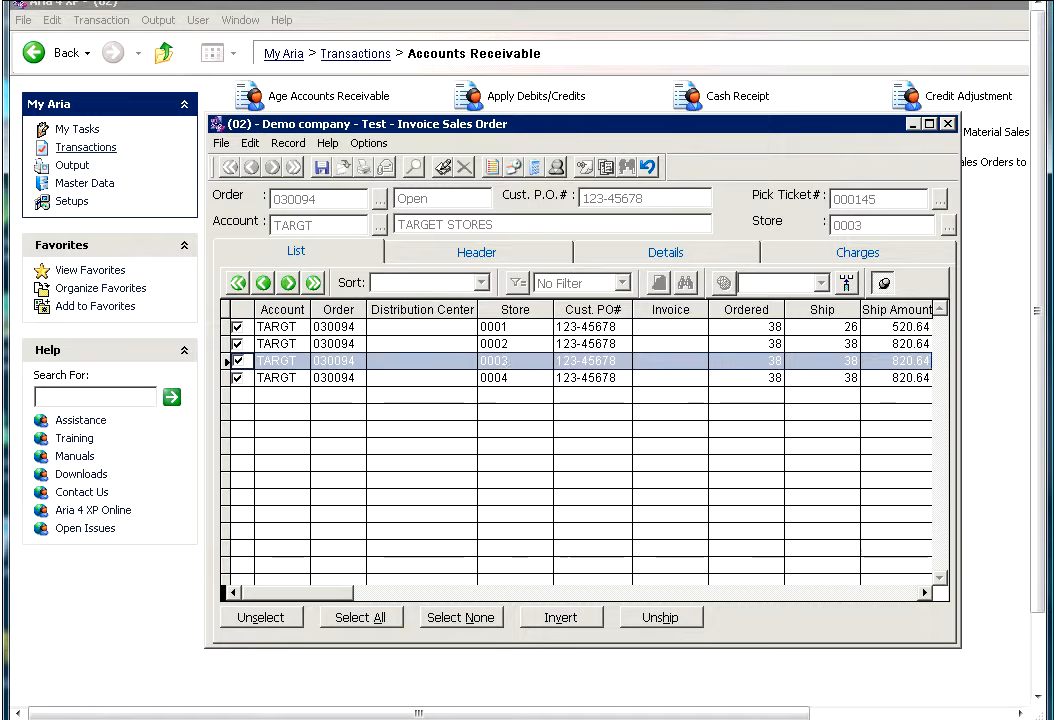
pyautogui.press('Up')
pyautogui.press('Up')
pyautogui.press('Up')
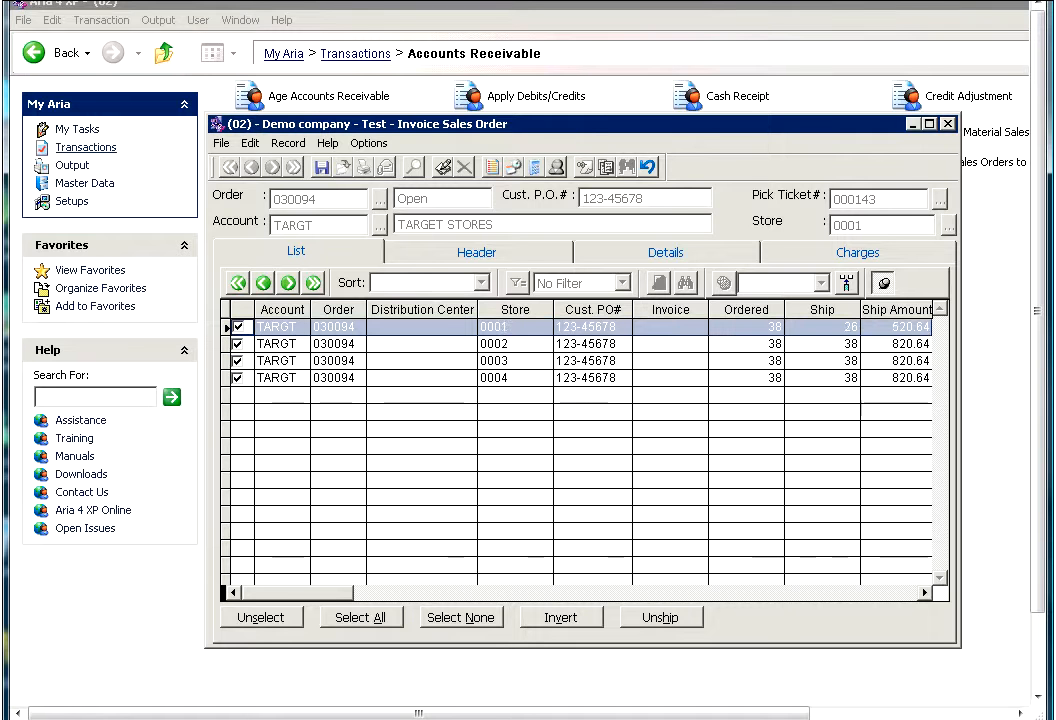
# Review the store 0001 invoice header and compare ordered and shipped sizes for the DRES-1234 BRN and CAMEL lines
pyautogui.click(432, 256)
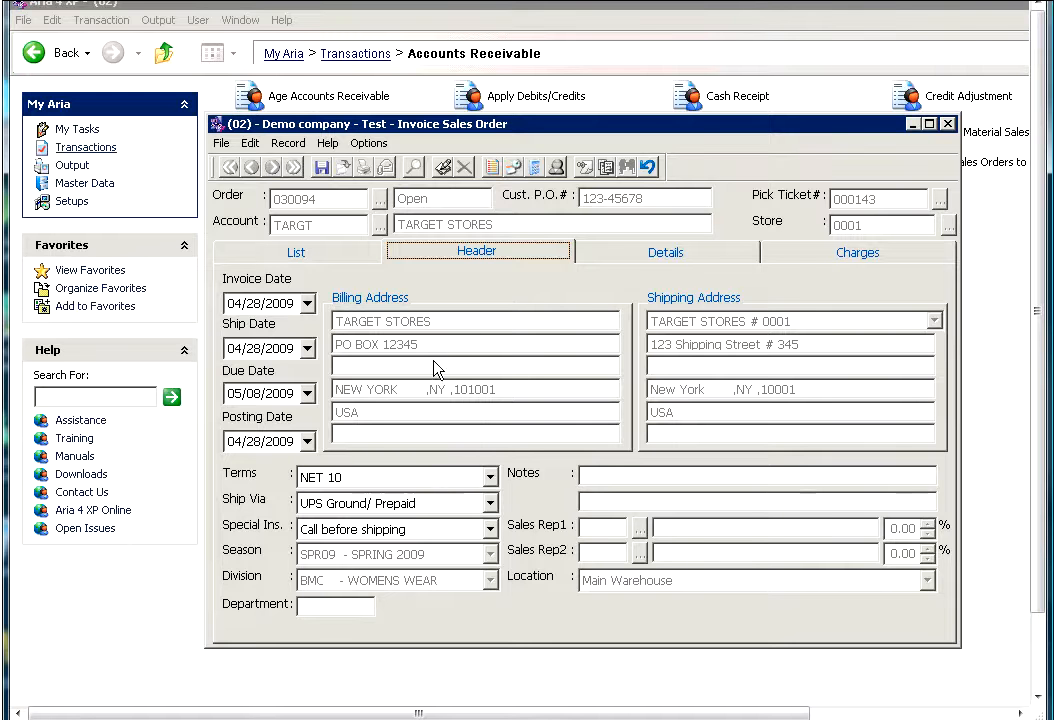
pyautogui.click(608, 262)
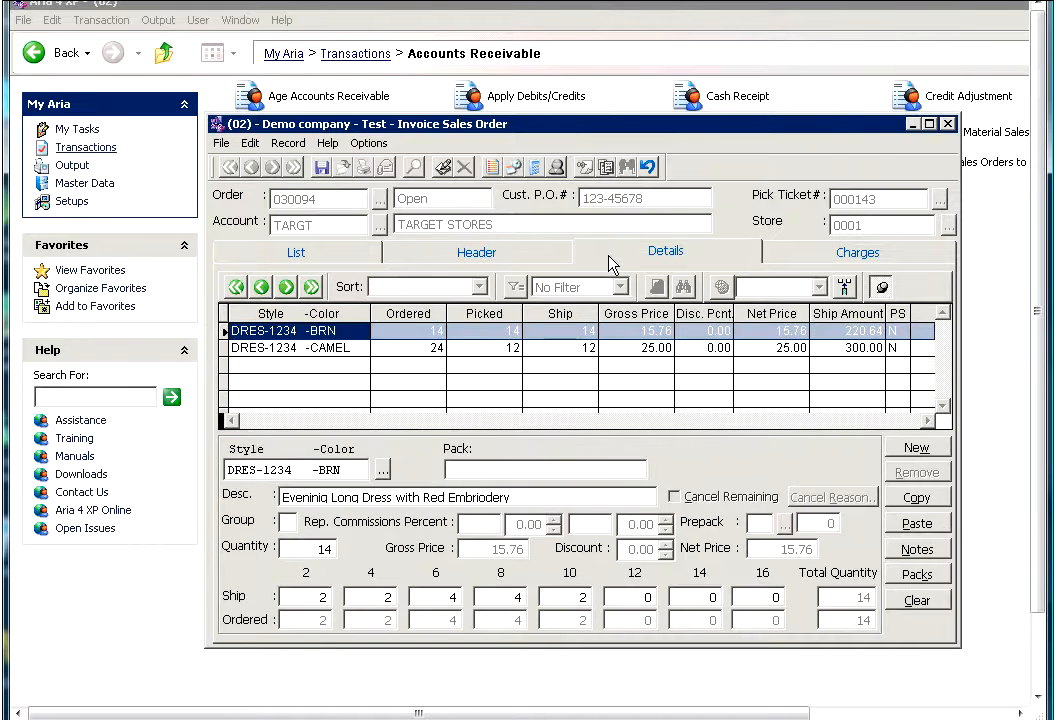
pyautogui.click(321, 347)
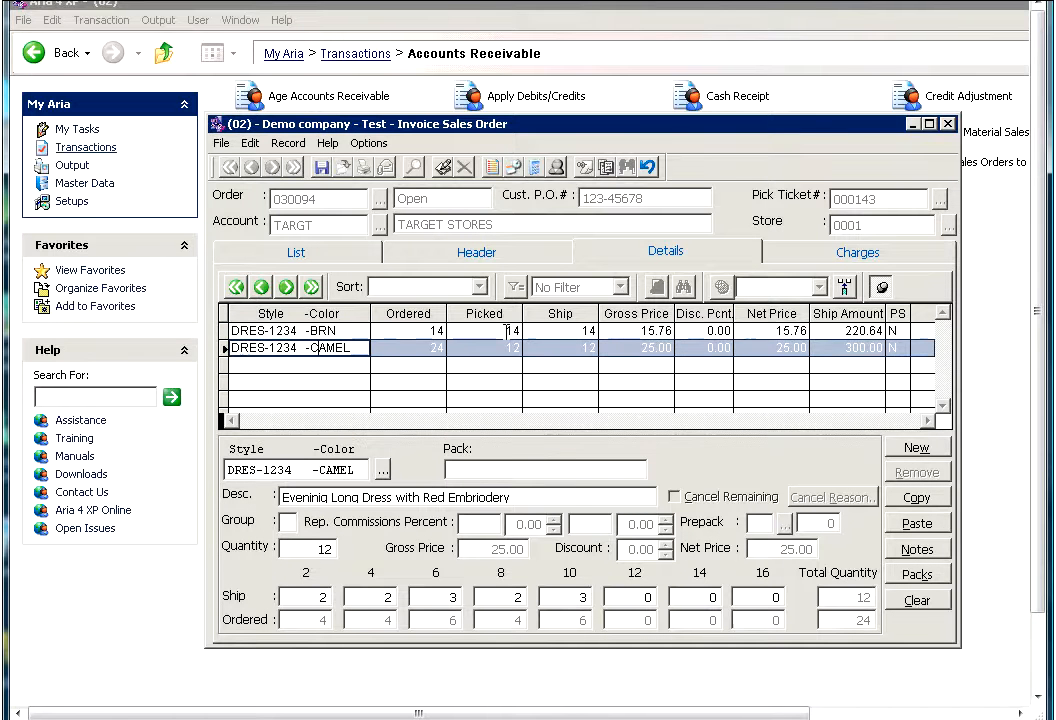
pyautogui.click(321, 348)
pyautogui.click(321, 331)
pyautogui.click(321, 348)
pyautogui.click(409, 331)
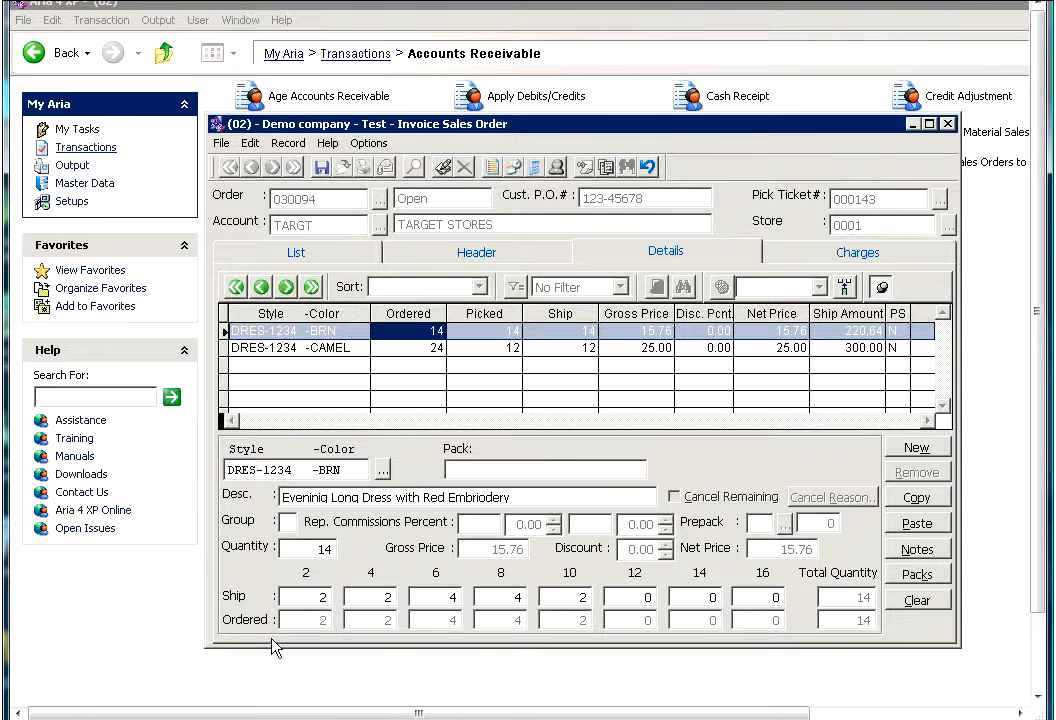
pyautogui.press('Down')
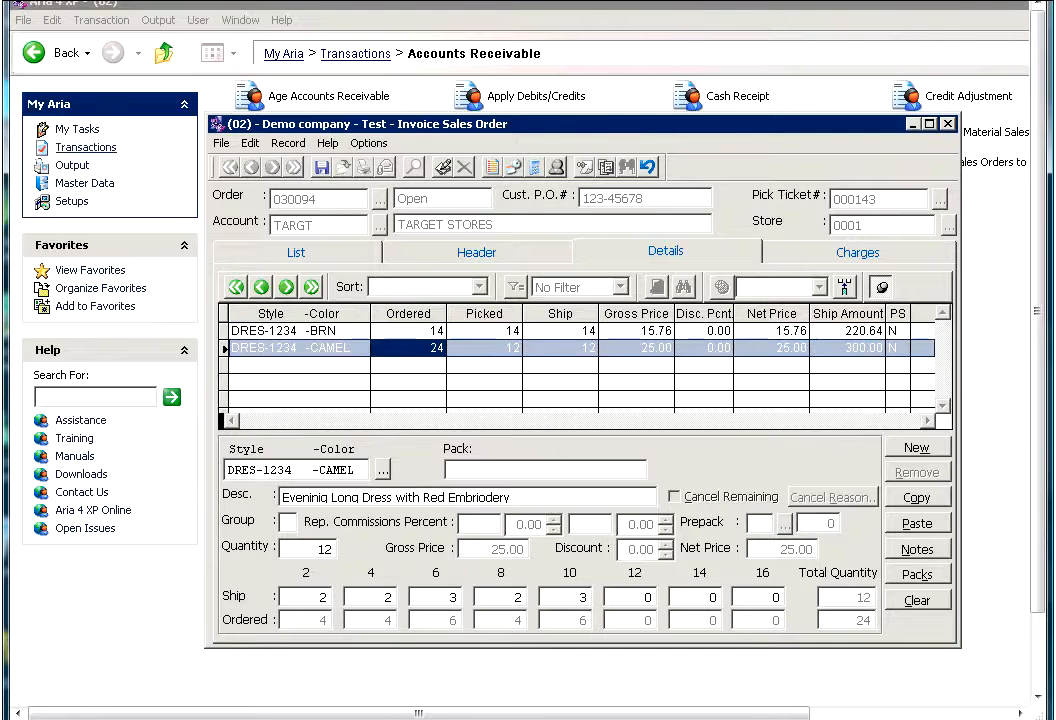
pyautogui.press('Up')
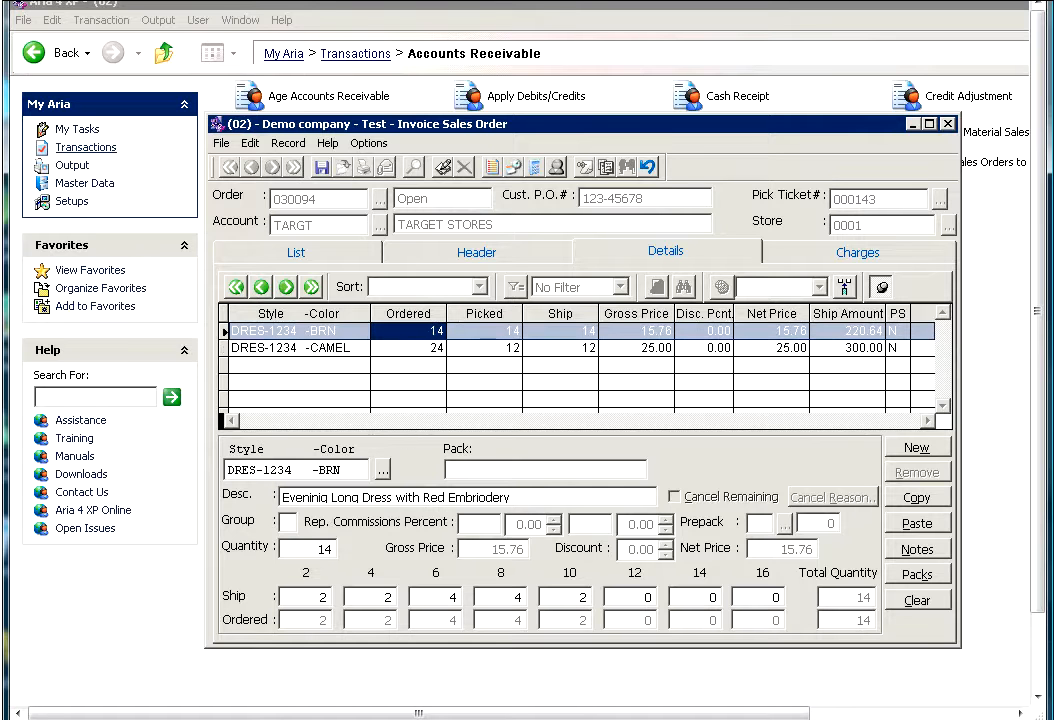
pyautogui.press('Down')
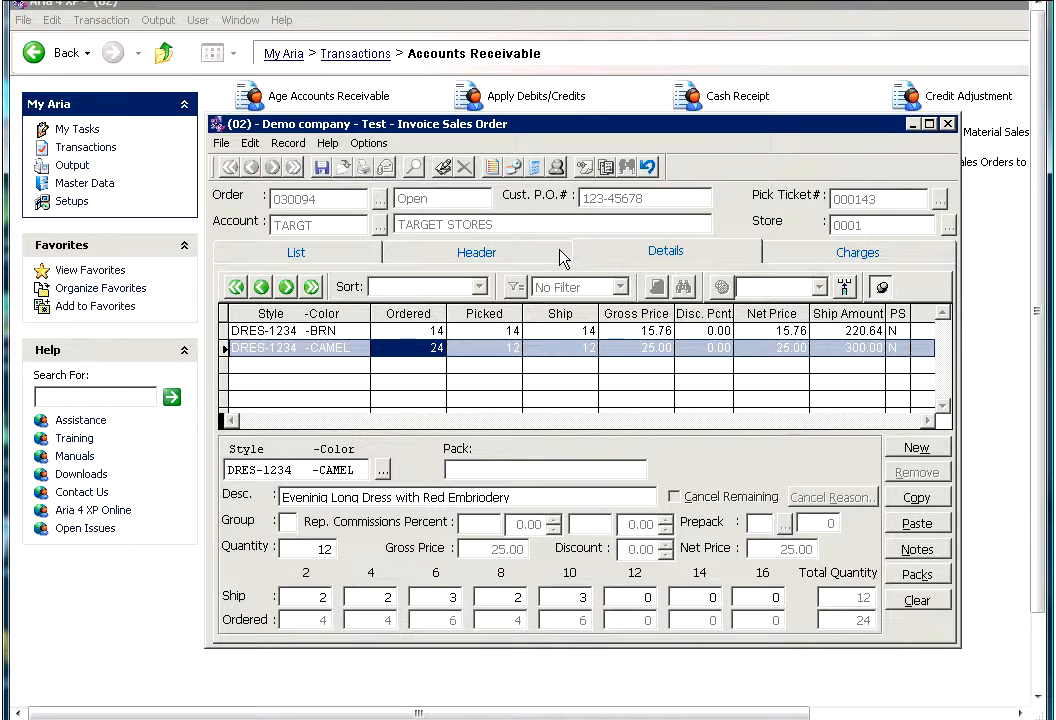
# Set the freight charge of the store 0001 invoice to 25.00
pyautogui.click(792, 256)
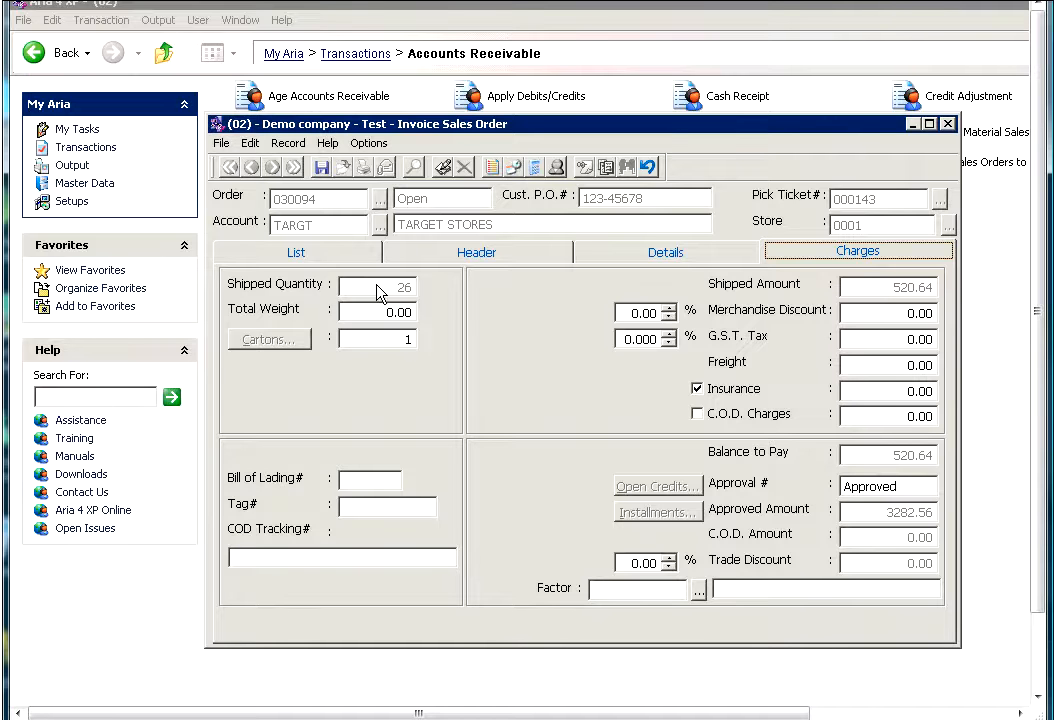
pyautogui.click(633, 313)
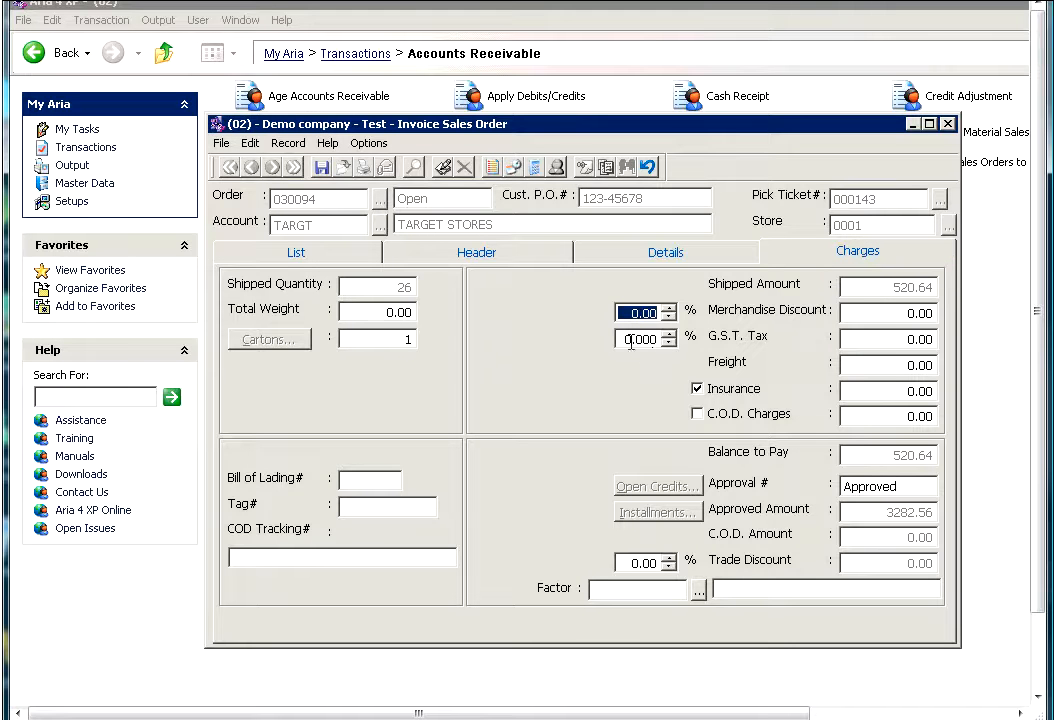
pyautogui.click(640, 339)
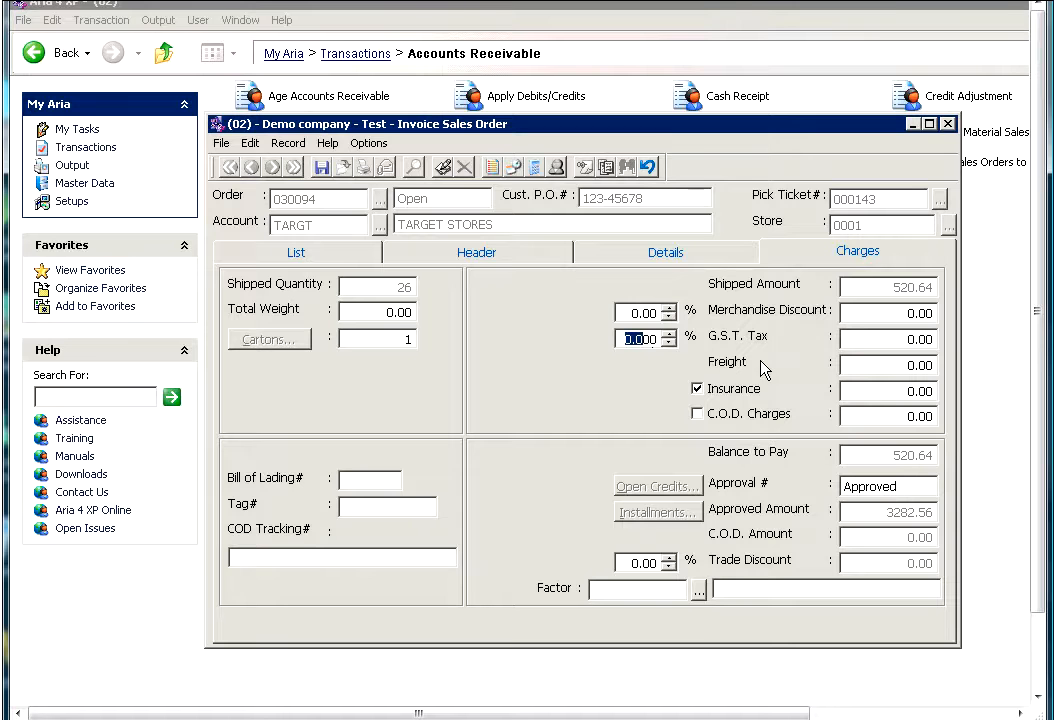
pyautogui.click(900, 365)
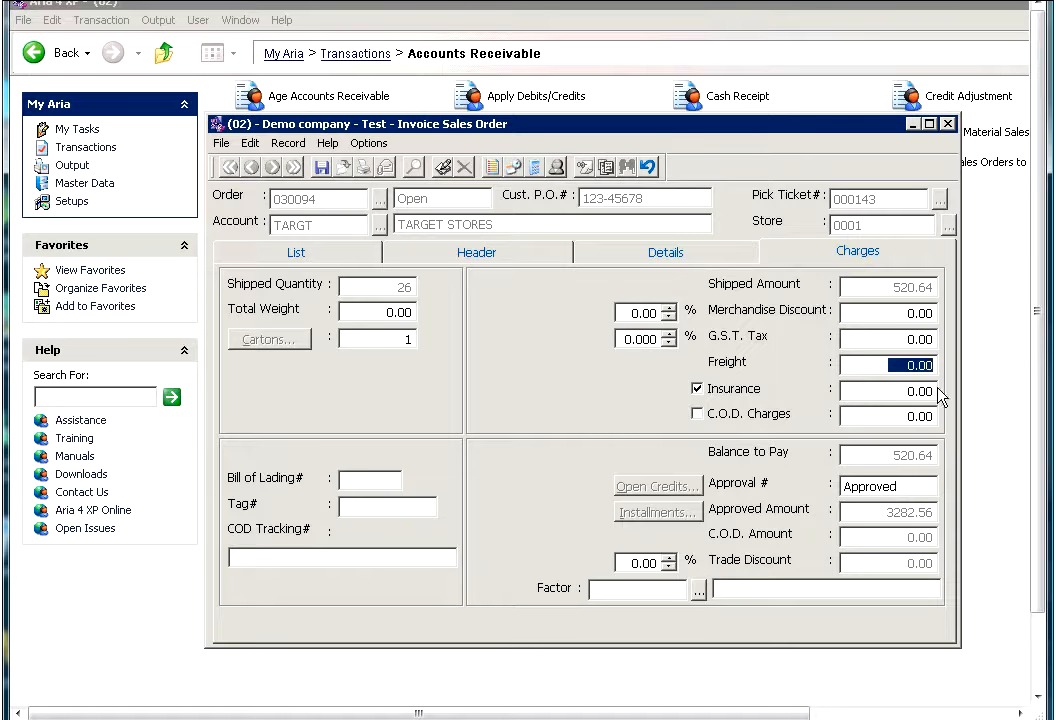
pyautogui.click(890, 366)
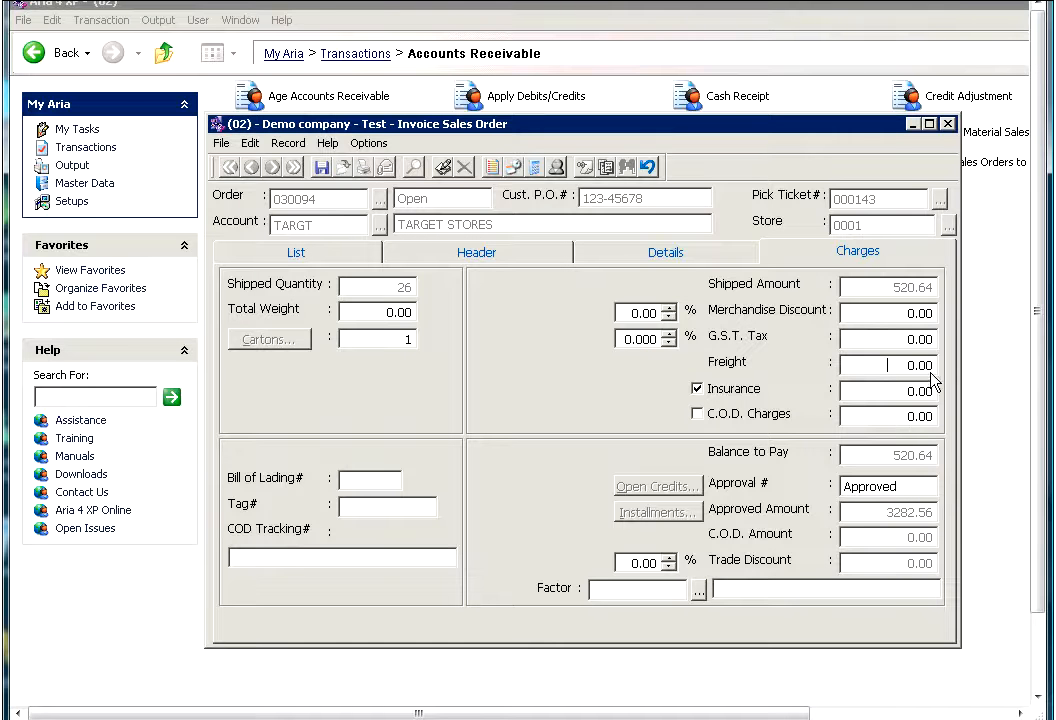
pyautogui.write('25')
pyautogui.press('Tab')
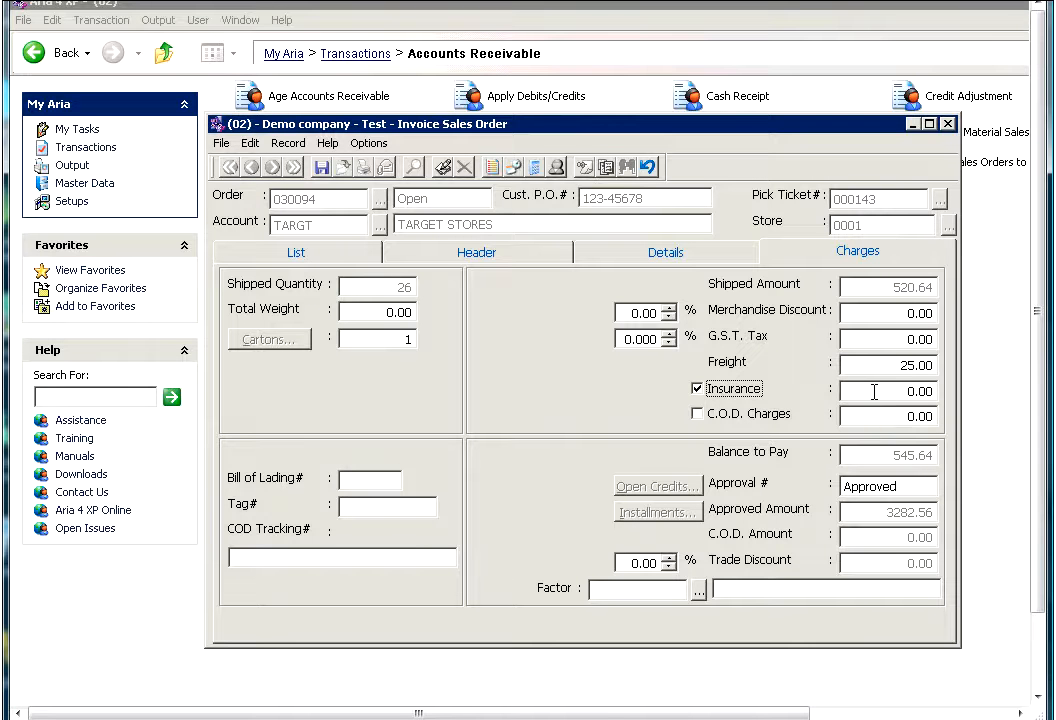
# Set the total weight of the store 0001 invoice to 3.50
pyautogui.click(880, 416)
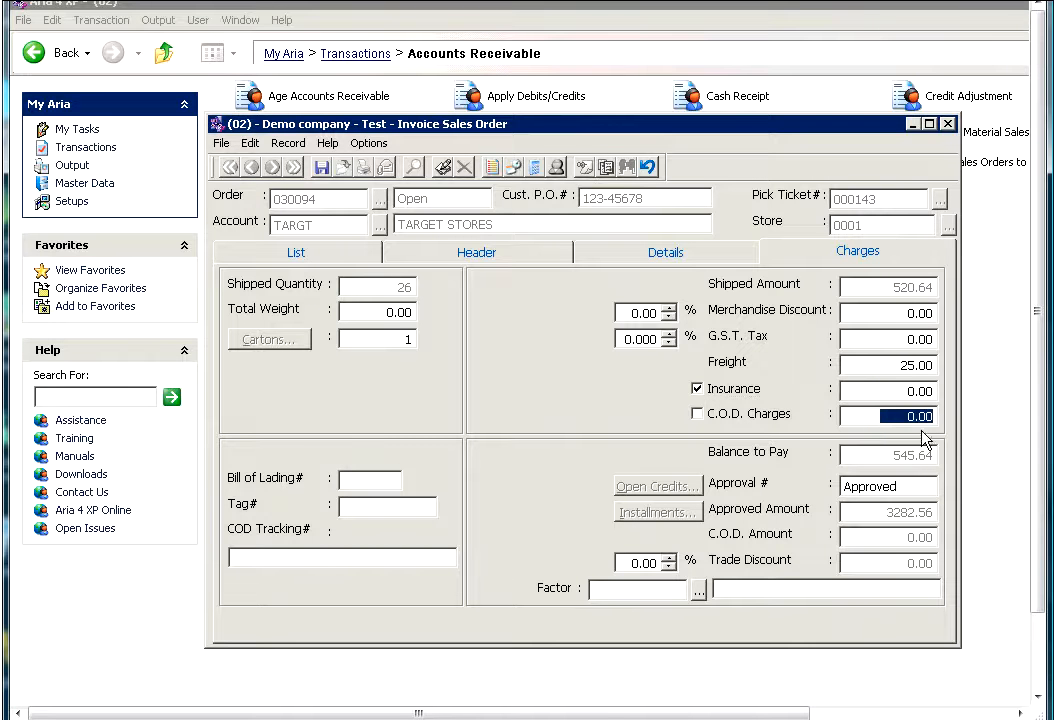
pyautogui.click(872, 396)
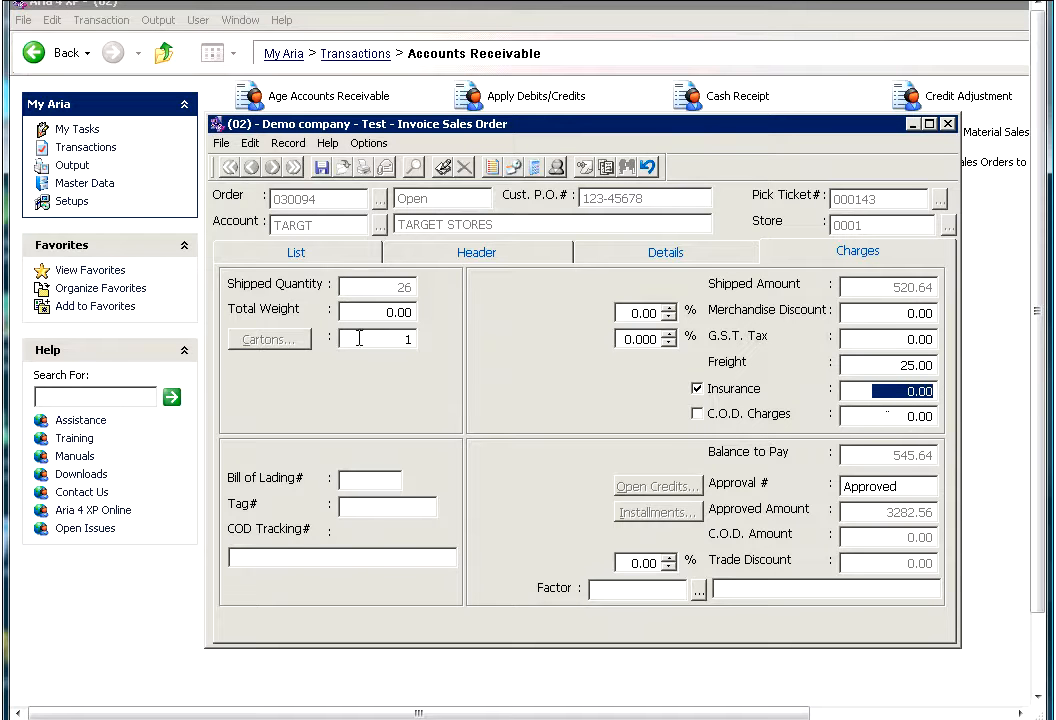
pyautogui.click(405, 339)
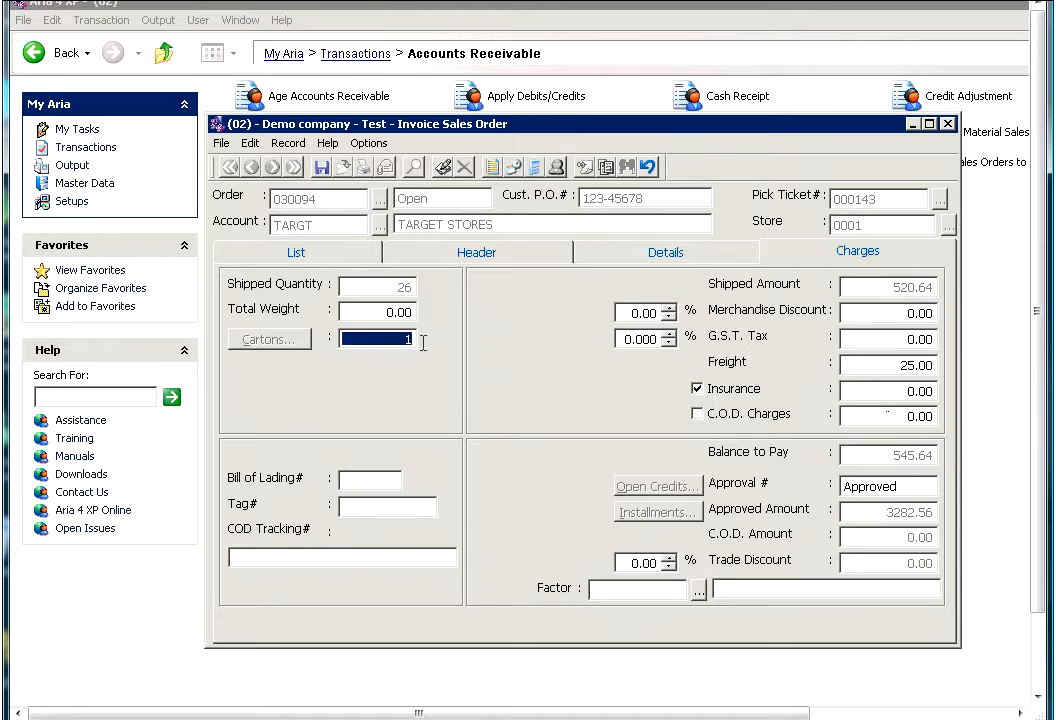
pyautogui.click(375, 314)
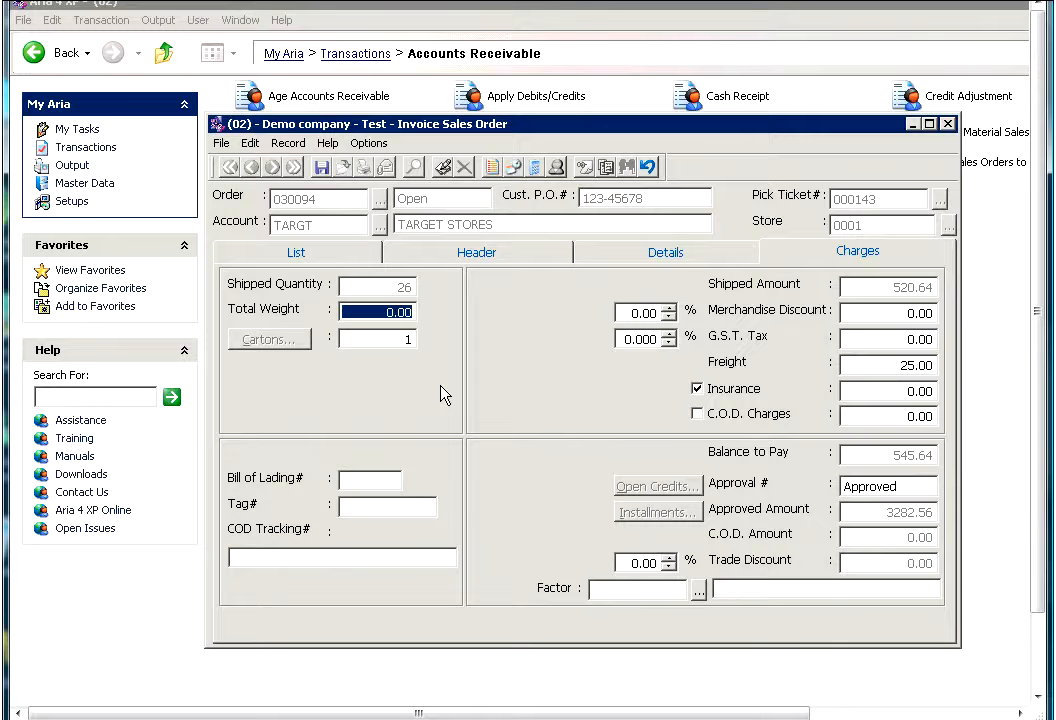
pyautogui.write('3.5')
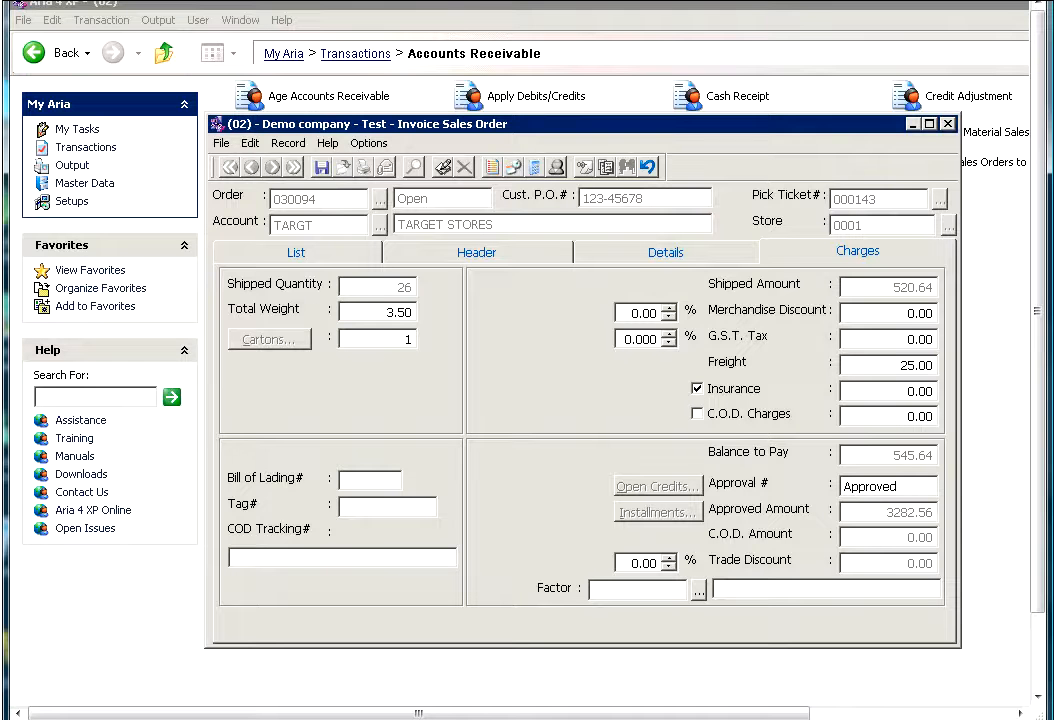
pyautogui.doubleClick(397, 341)
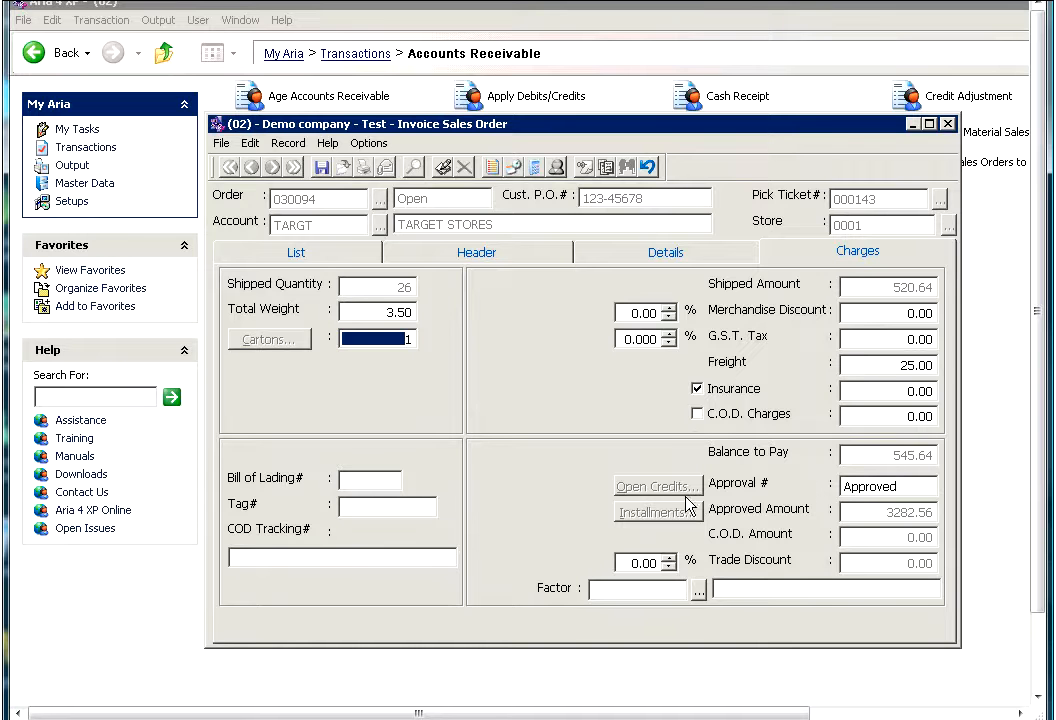
pyautogui.click(371, 486)
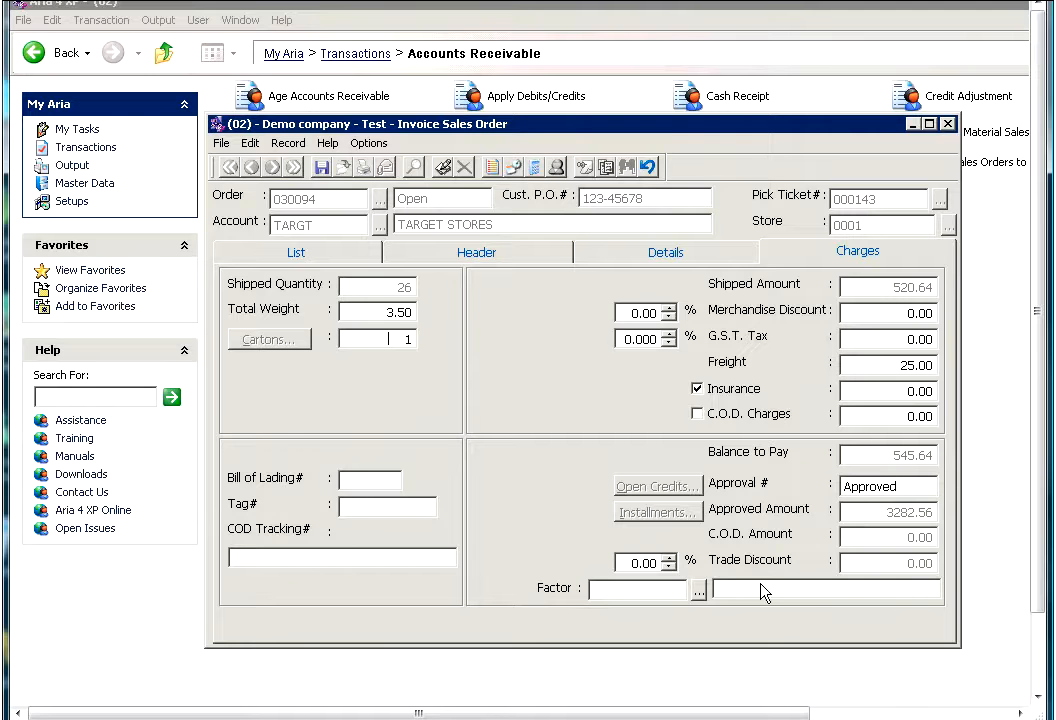
pyautogui.click(627, 565)
pyautogui.click(665, 588)
# Select the store 0003 invoice in the order's list and view its header information
pyautogui.click(329, 257)
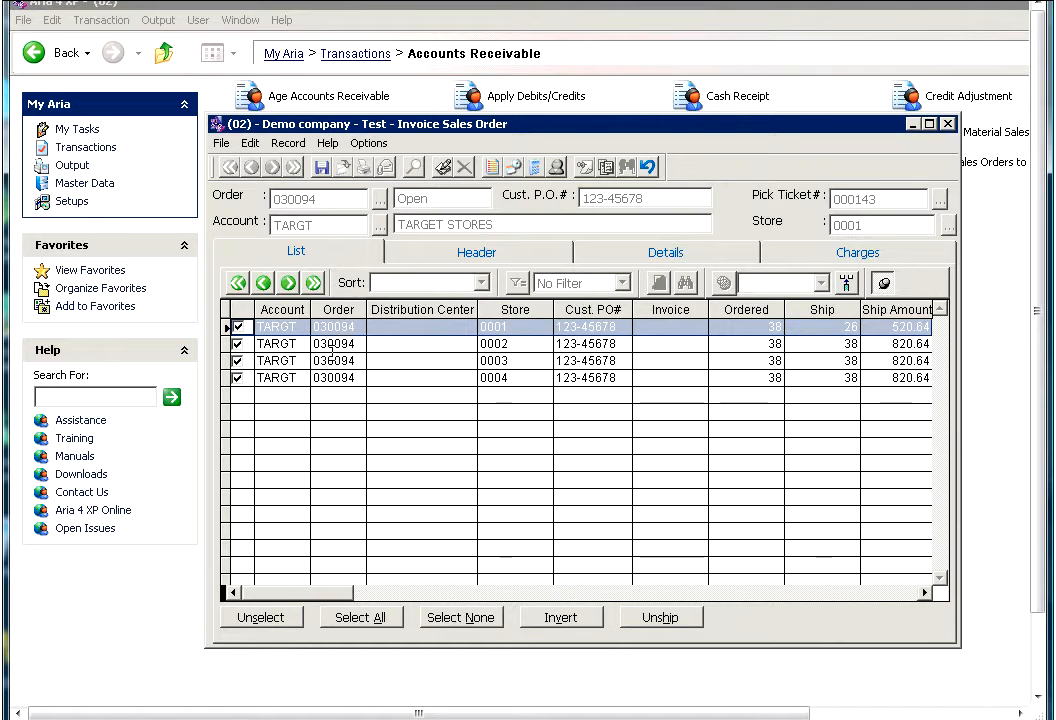
pyautogui.click(342, 343)
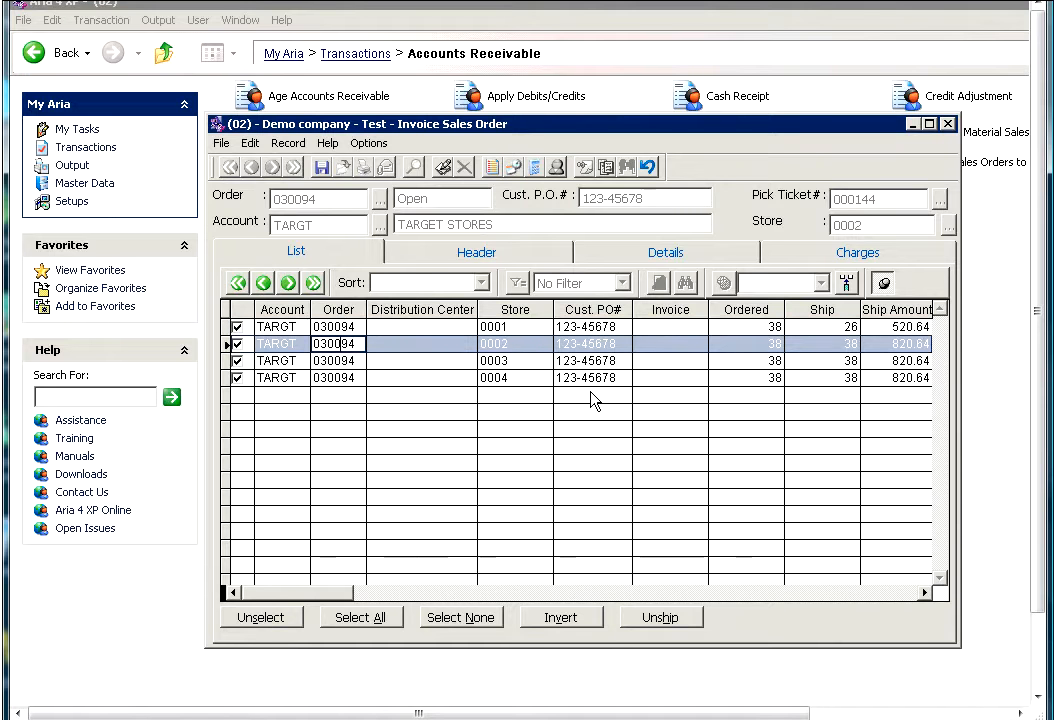
pyautogui.press('Down')
pyautogui.press('Down')
pyautogui.press('Up')
pyautogui.press('Up')
pyautogui.press('Up')
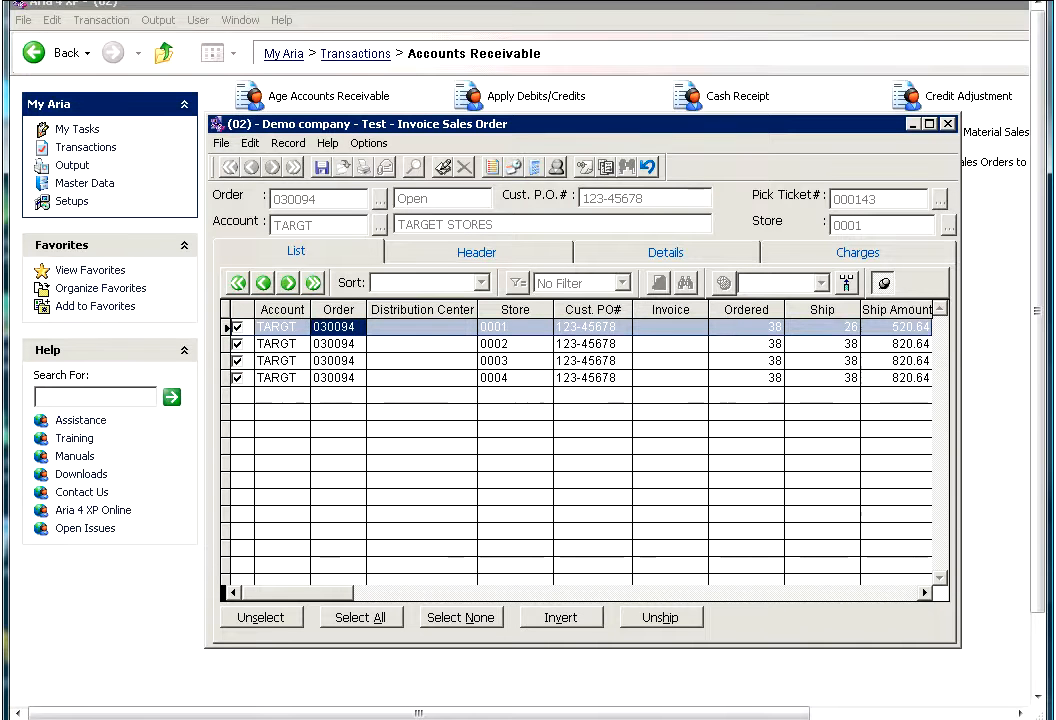
pyautogui.press('Down')
pyautogui.press('Down')
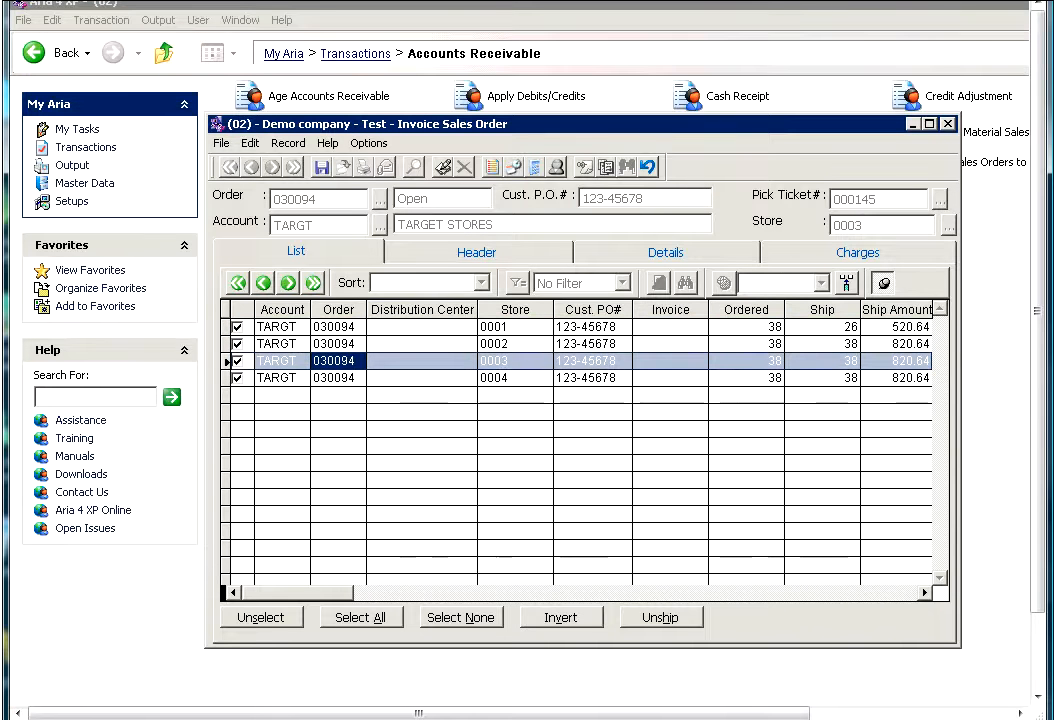
pyautogui.click(545, 258)
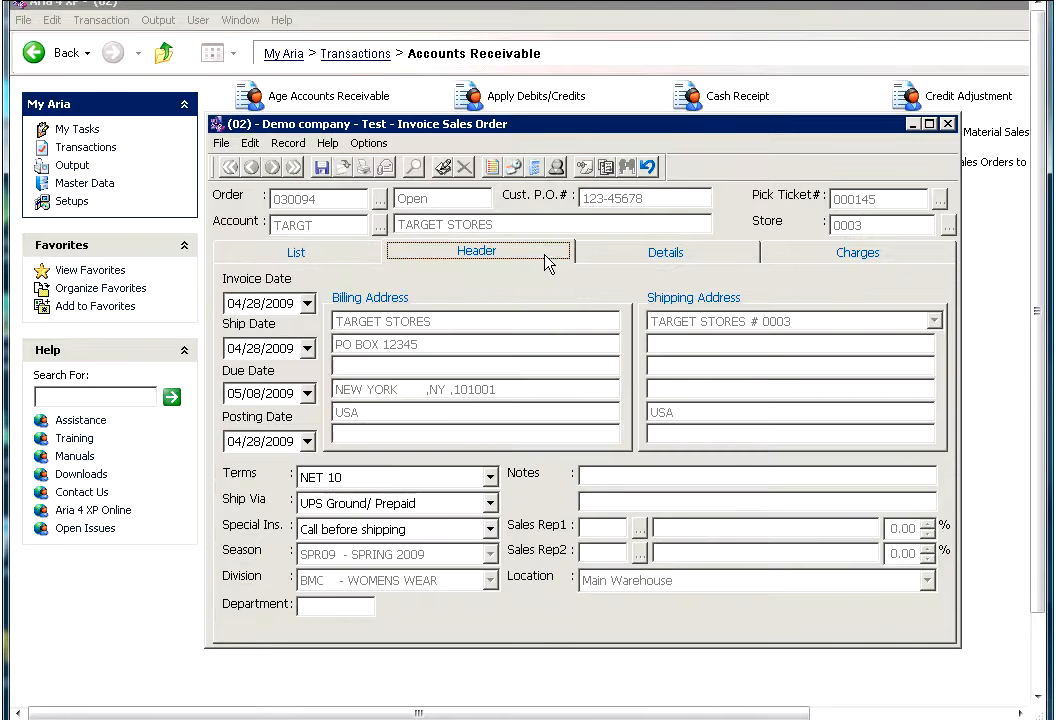
# Review the store 0003 invoice's line details and charges, and return to the order's invoice list
pyautogui.click(660, 256)
pyautogui.click(818, 256)
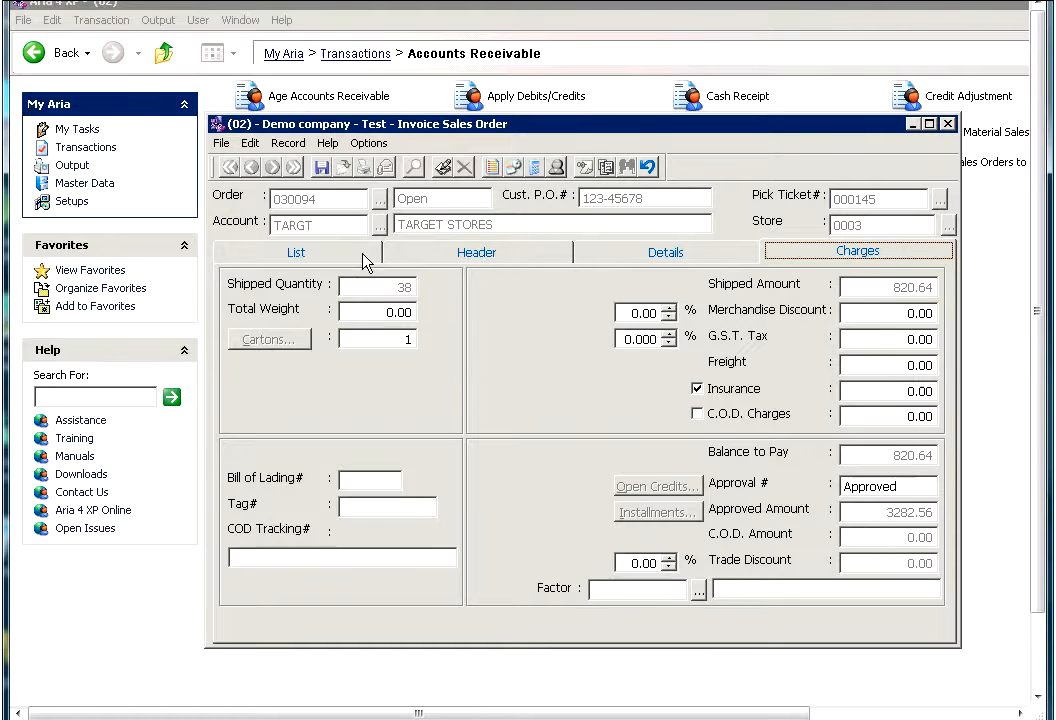
pyautogui.click(334, 262)
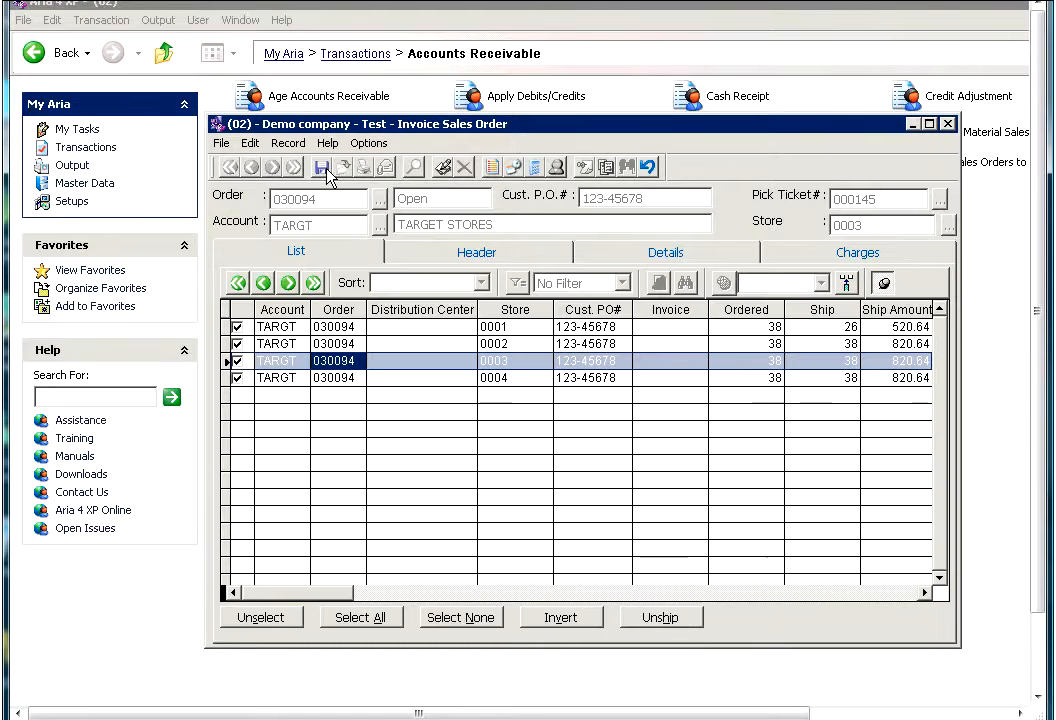
# Save the four TARGET STORES store invoices, proceeding past the totals summary and adding no notes
pyautogui.click(322, 168)
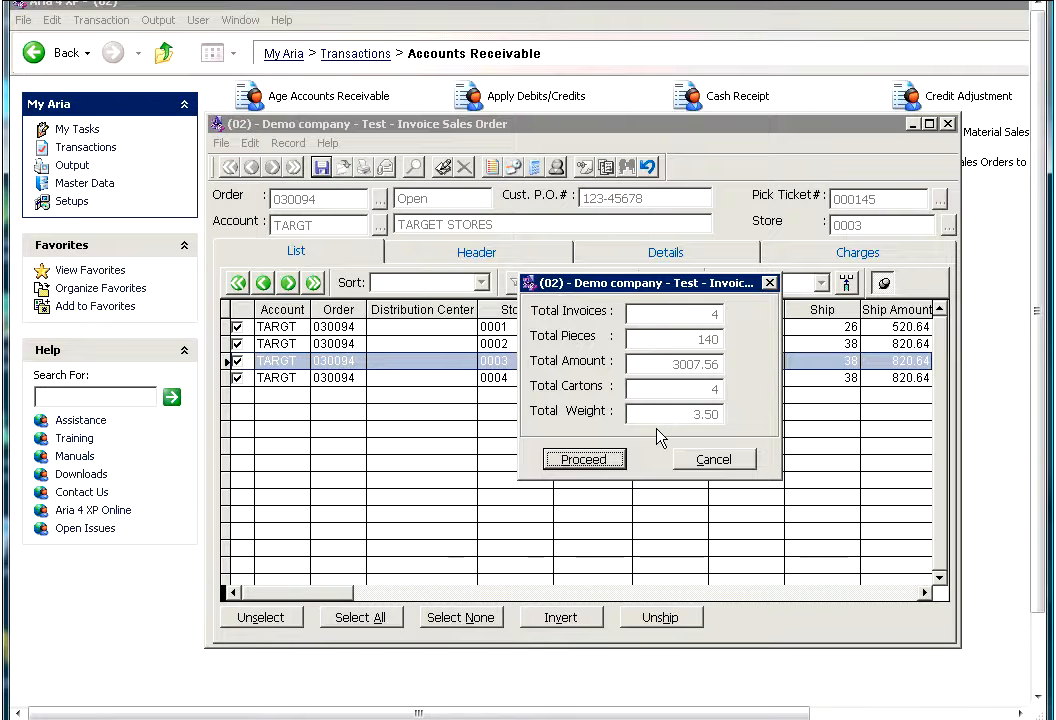
pyautogui.click(619, 465)
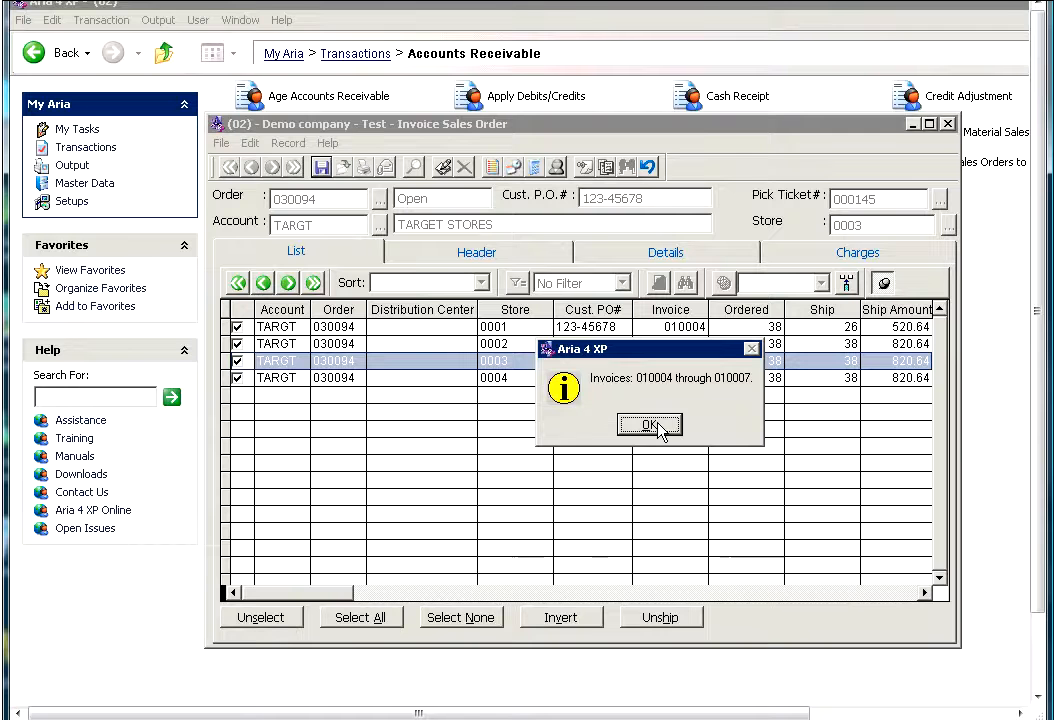
pyautogui.click(651, 427)
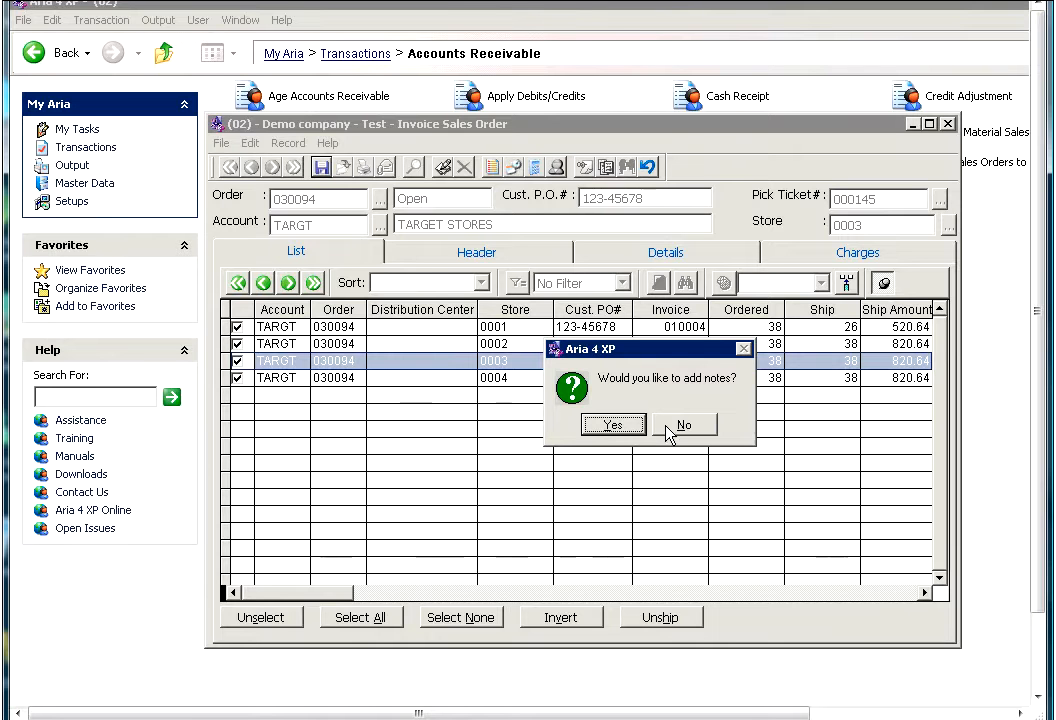
pyautogui.click(666, 427)
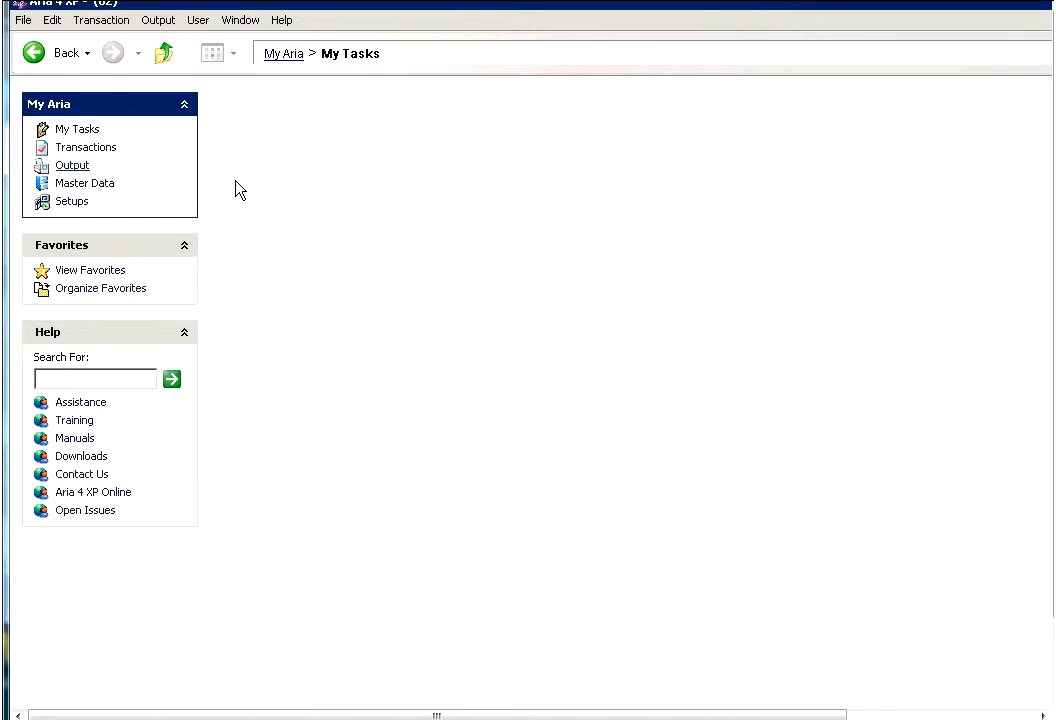
# Open the TARGET STORES customer record from the master data for editing
pyautogui.click(110, 188)
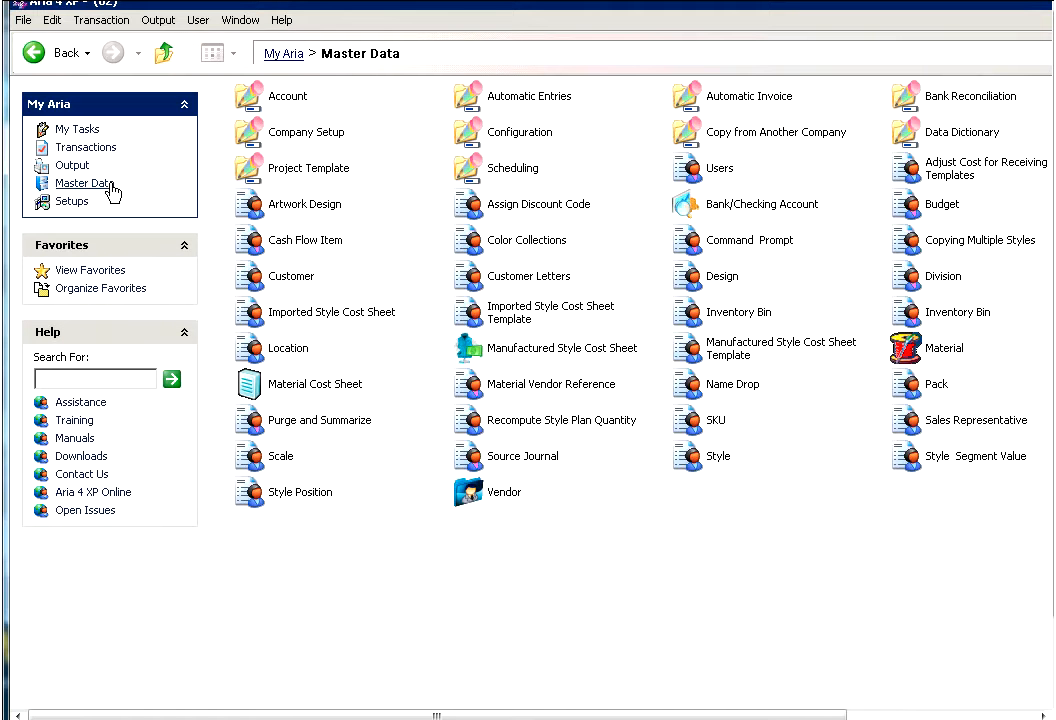
pyautogui.click(250, 278)
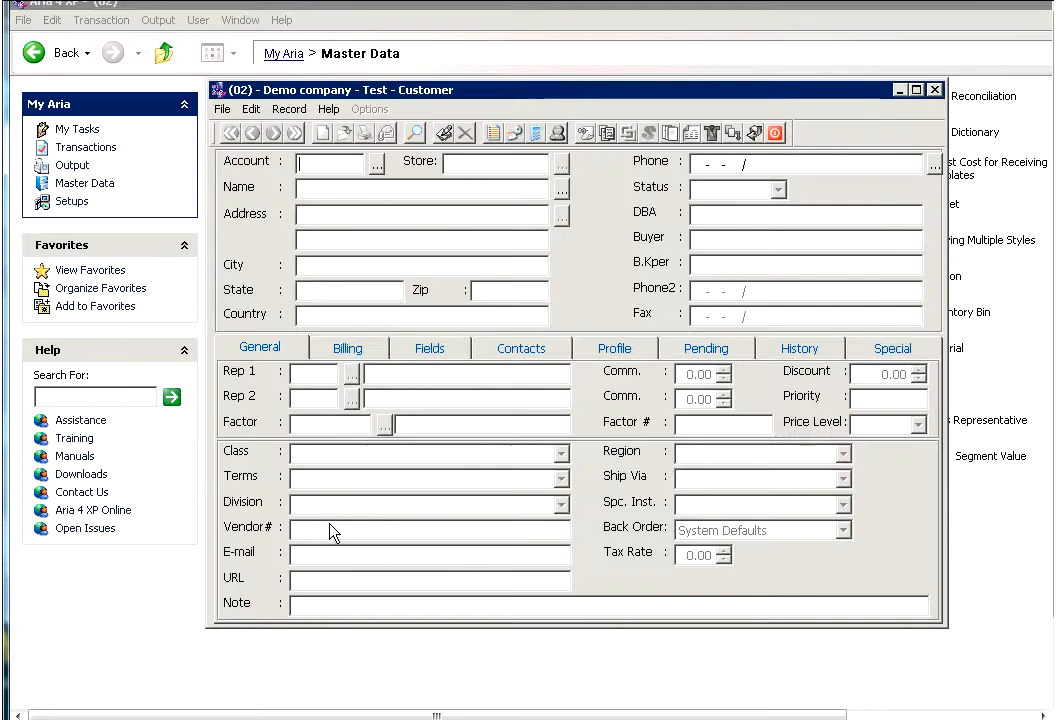
pyautogui.write('TARGT')
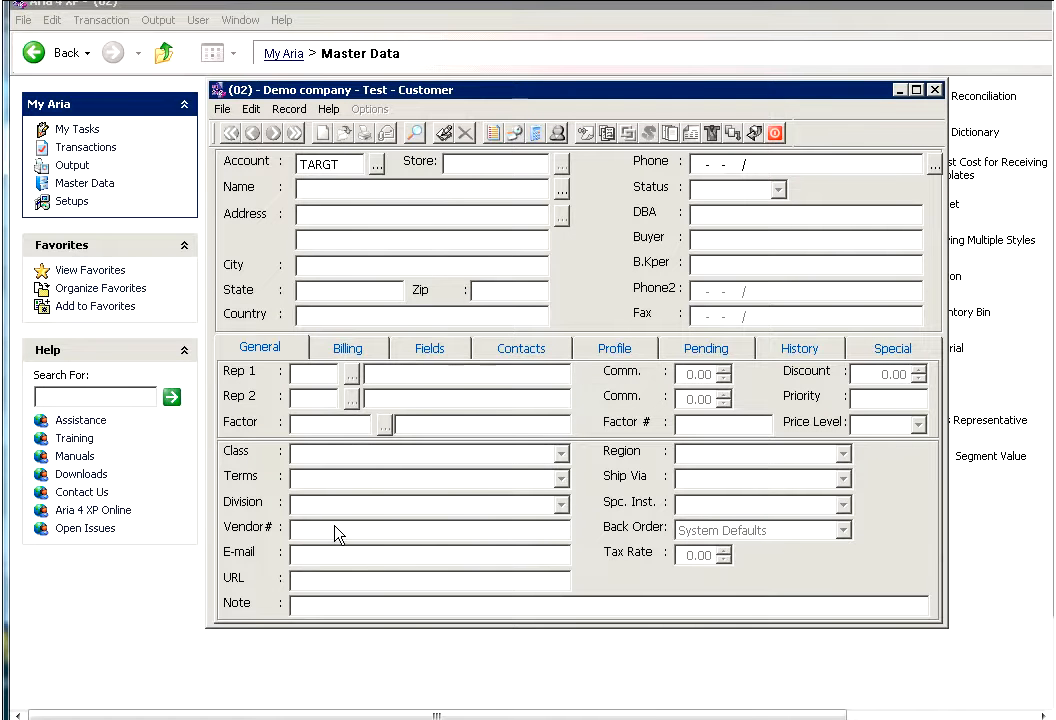
pyautogui.press('Tab')
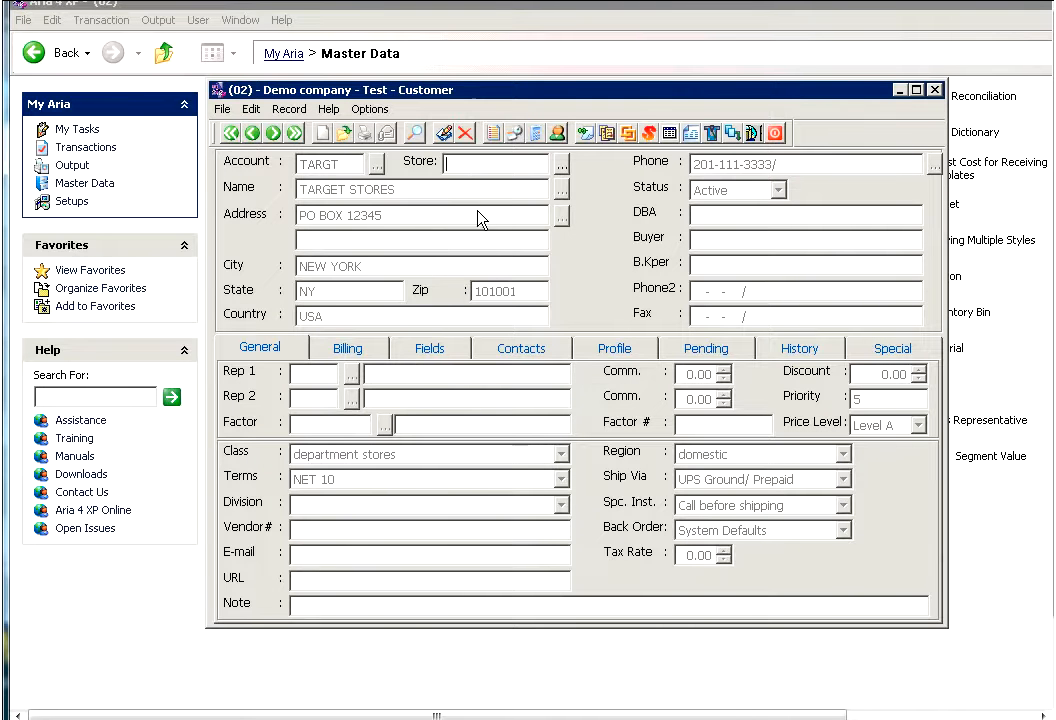
pyautogui.click(444, 135)
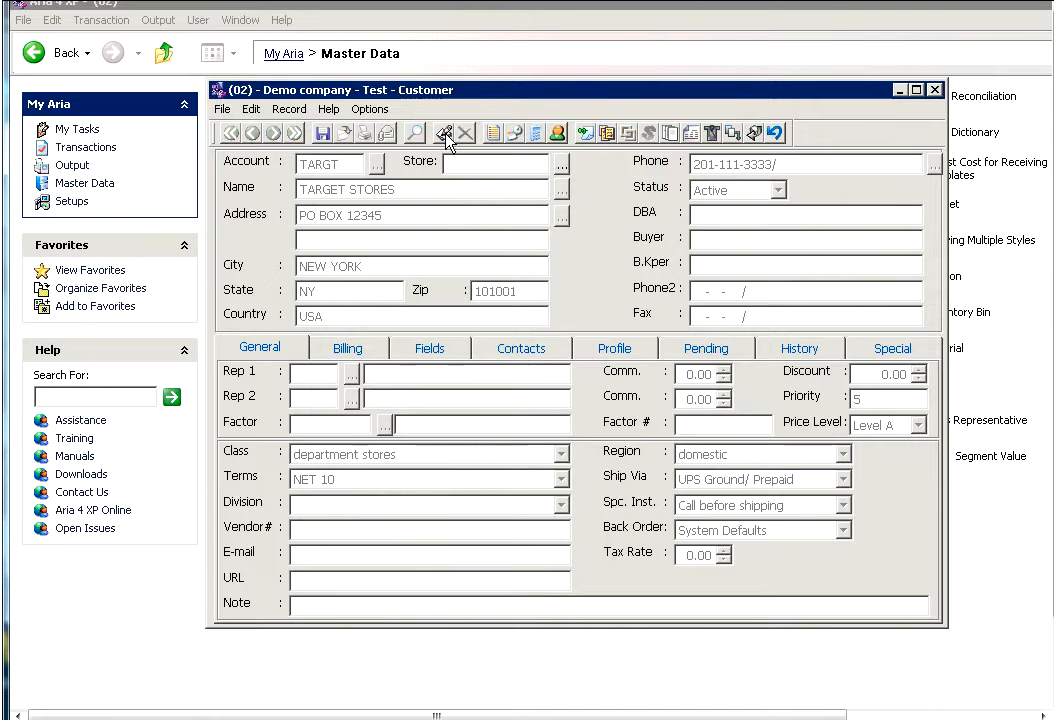
# Set the customer's Consolidated Invoices to Yes and Consolidate by DC to No, and save and close the record
pyautogui.click(860, 354)
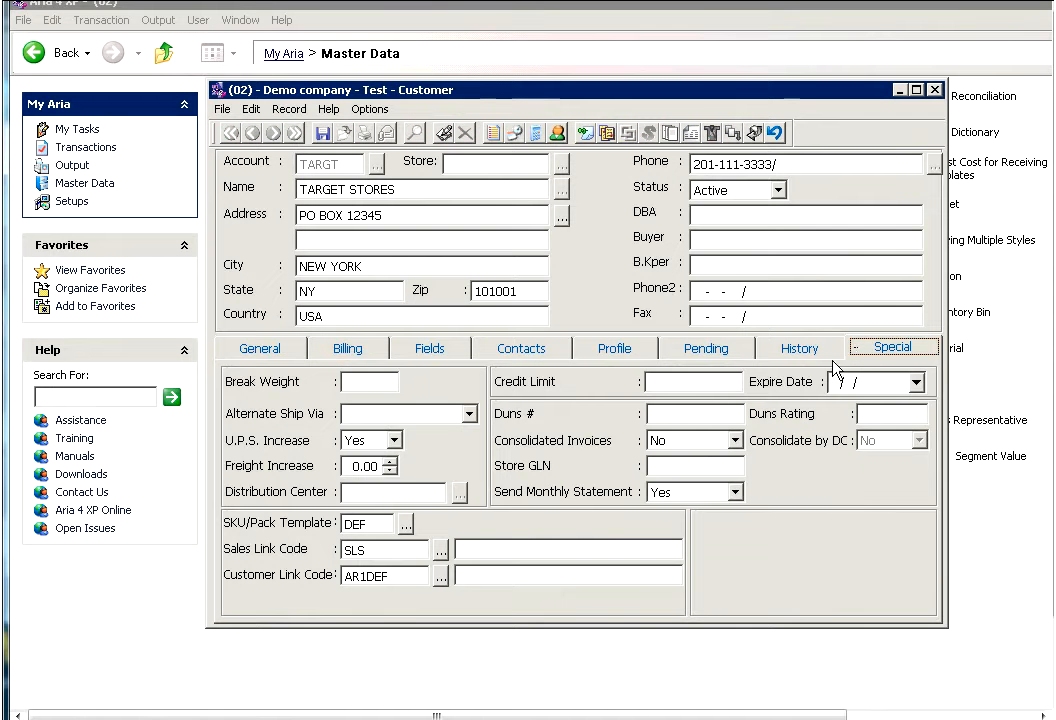
pyautogui.click(736, 441)
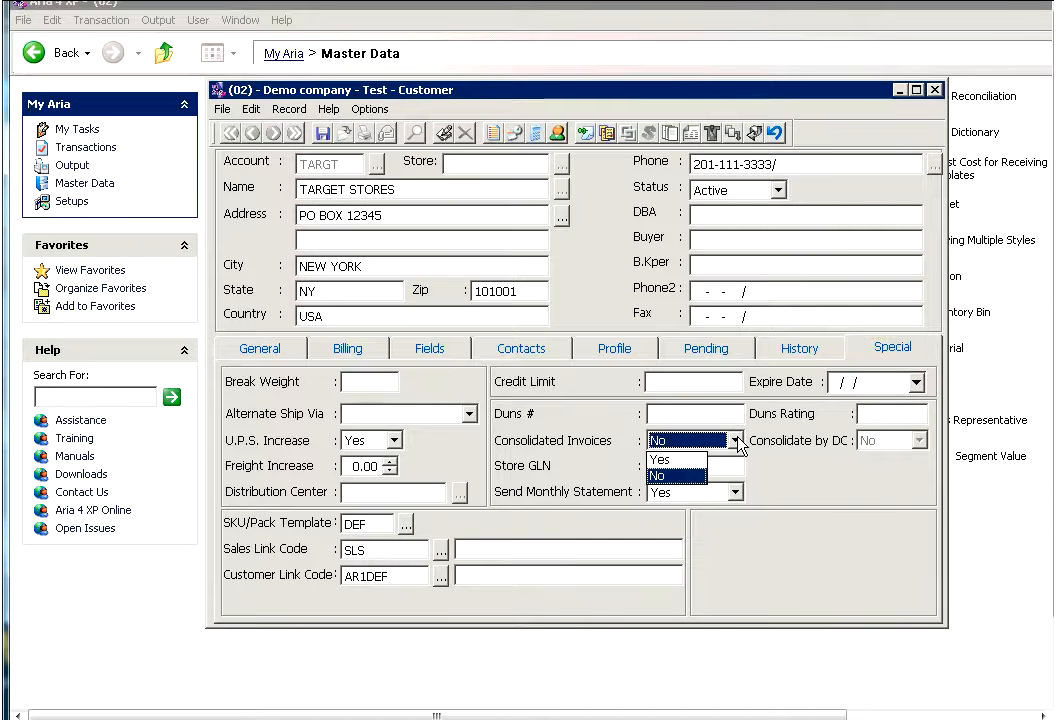
pyautogui.click(671, 461)
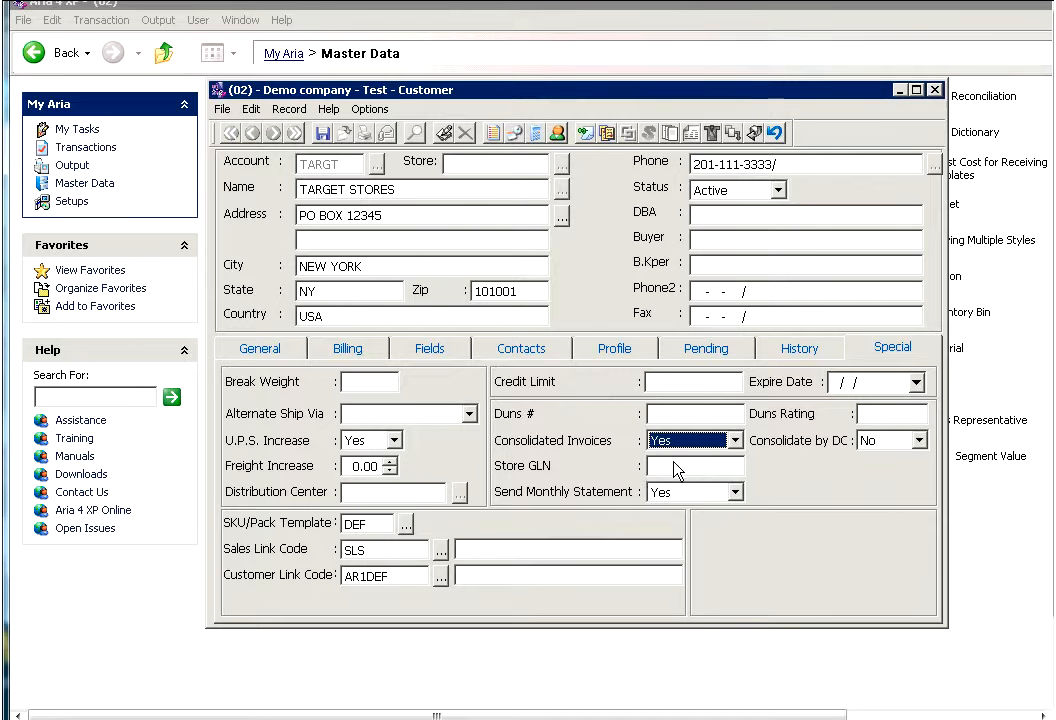
pyautogui.click(909, 441)
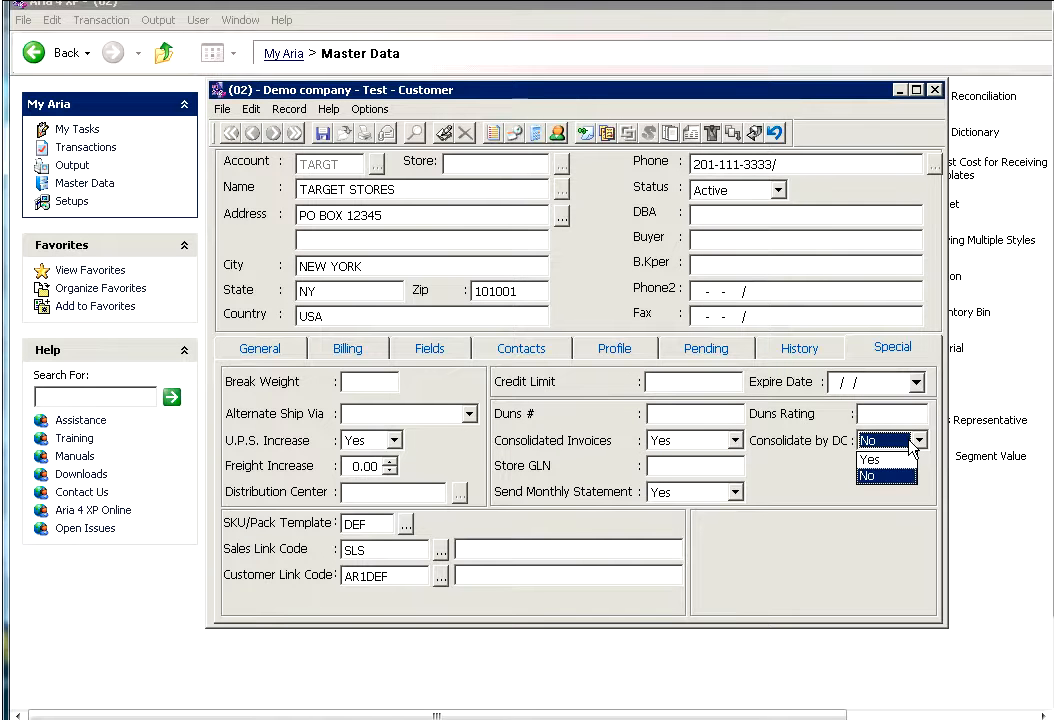
pyautogui.click(873, 477)
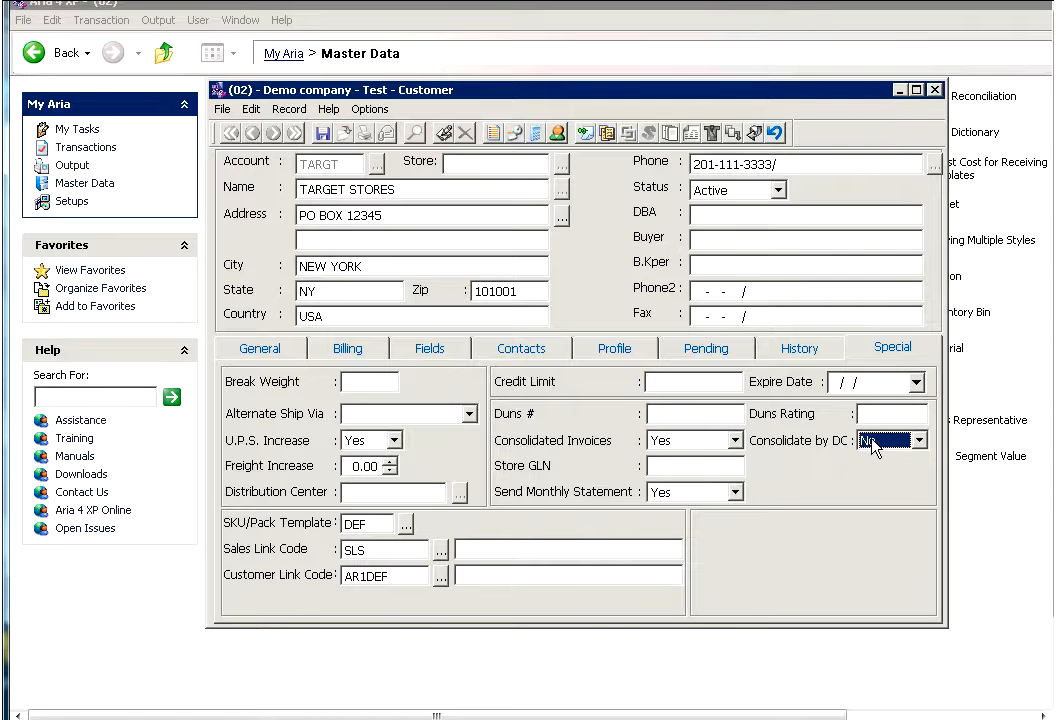
pyautogui.click(735, 440)
pyautogui.click(690, 456)
pyautogui.click(918, 440)
pyautogui.click(872, 473)
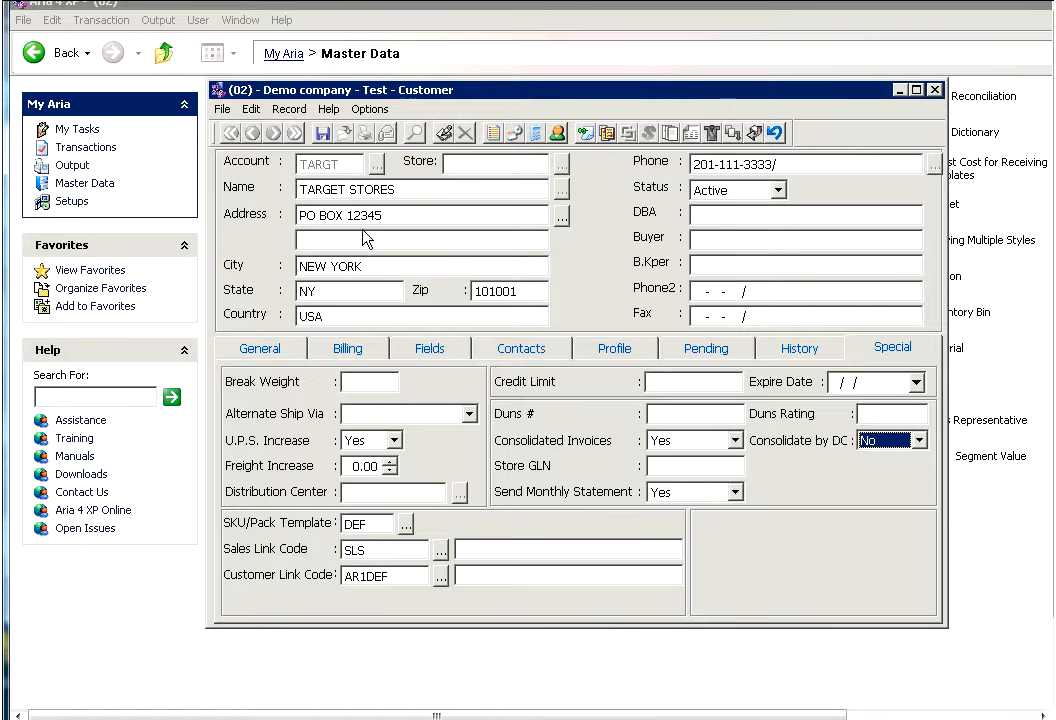
pyautogui.click(323, 134)
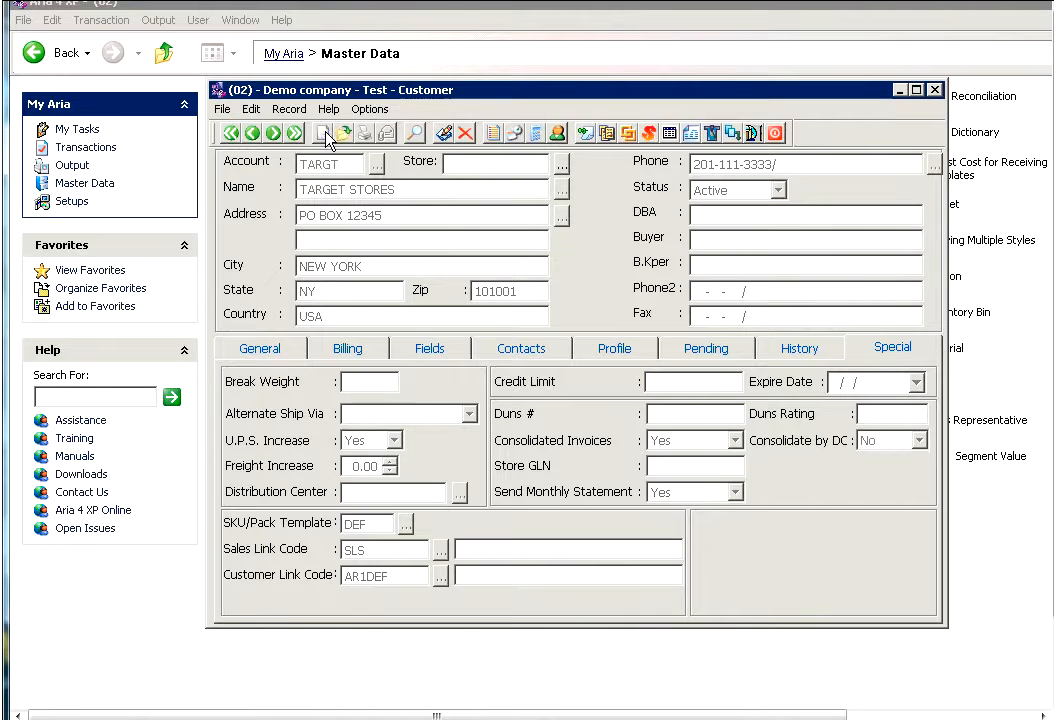
pyautogui.click(778, 135)
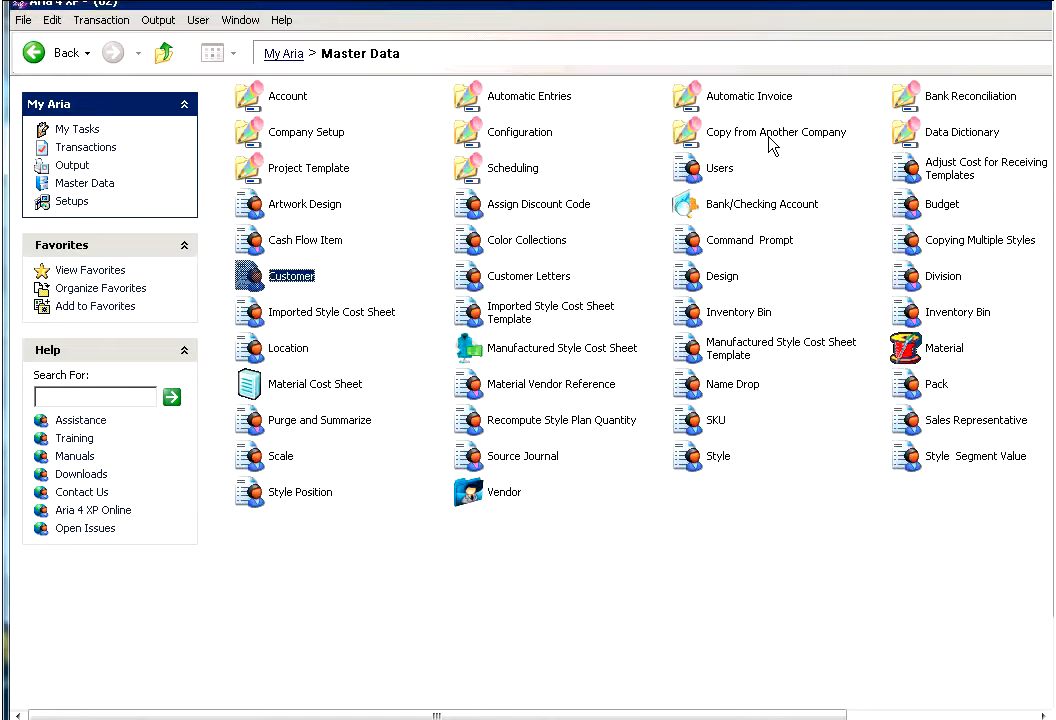
# Start a new Invoice Sales Order session under Accounts Receivable with 04/28/2009 as both invoice date and posting date
pyautogui.click(107, 153)
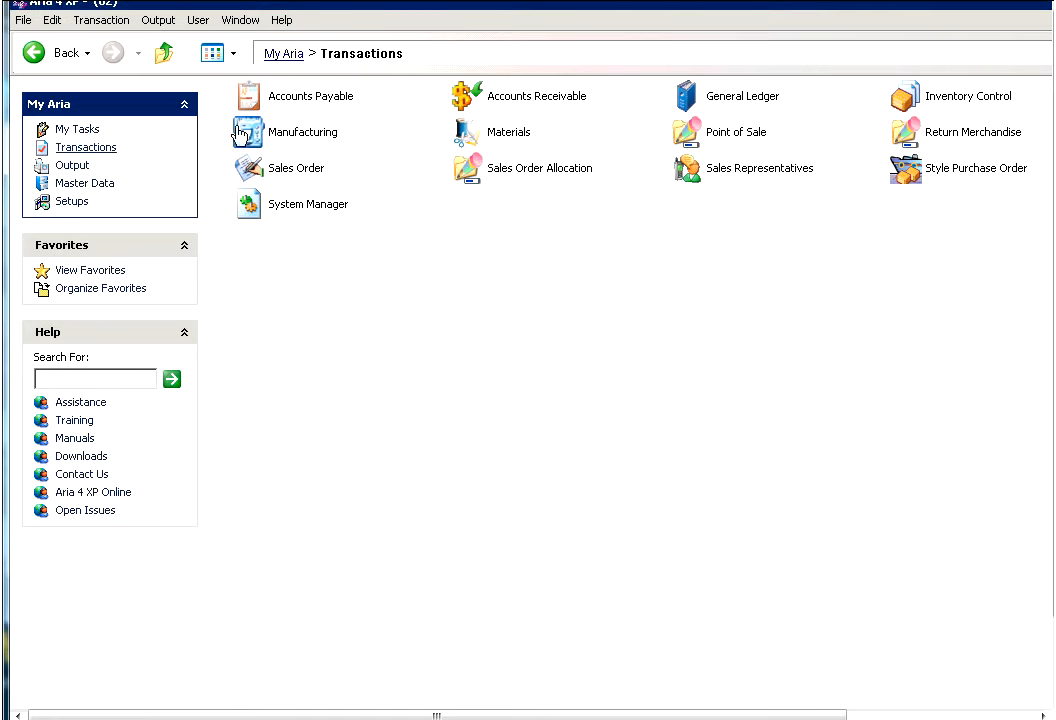
pyautogui.click(500, 103)
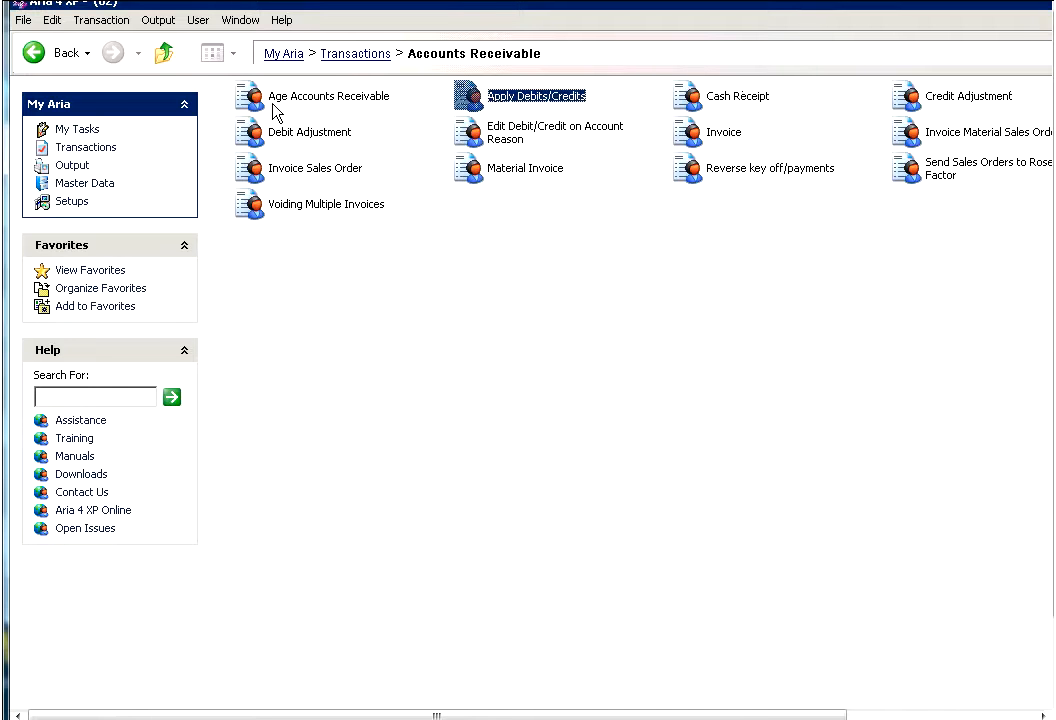
pyautogui.click(316, 176)
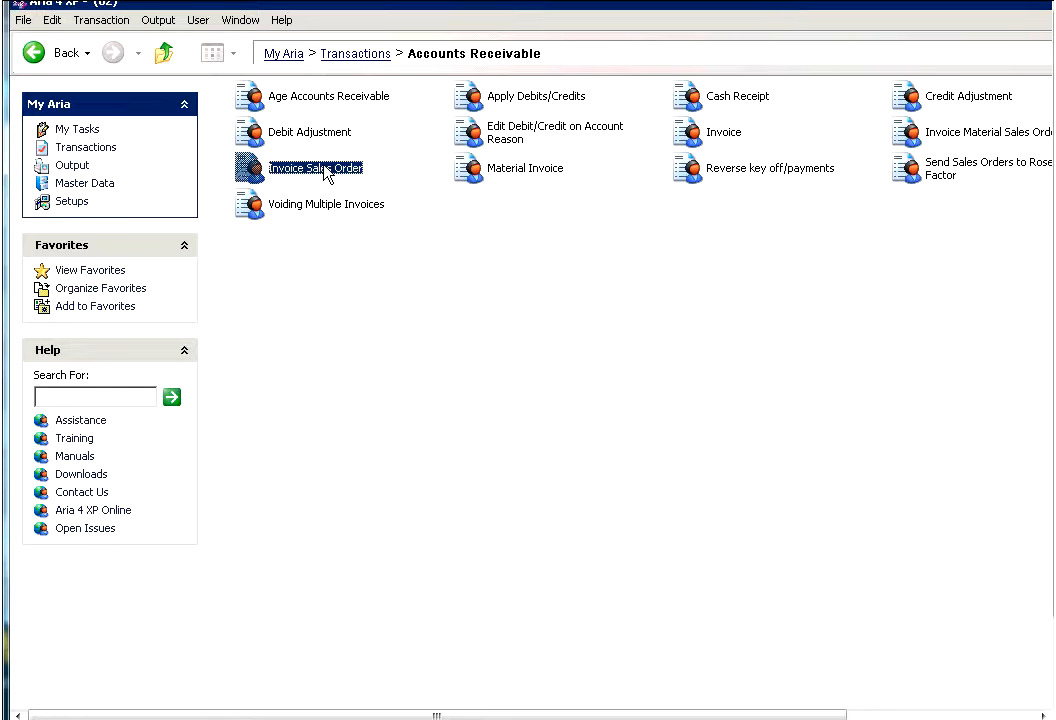
pyautogui.doubleClick(327, 176)
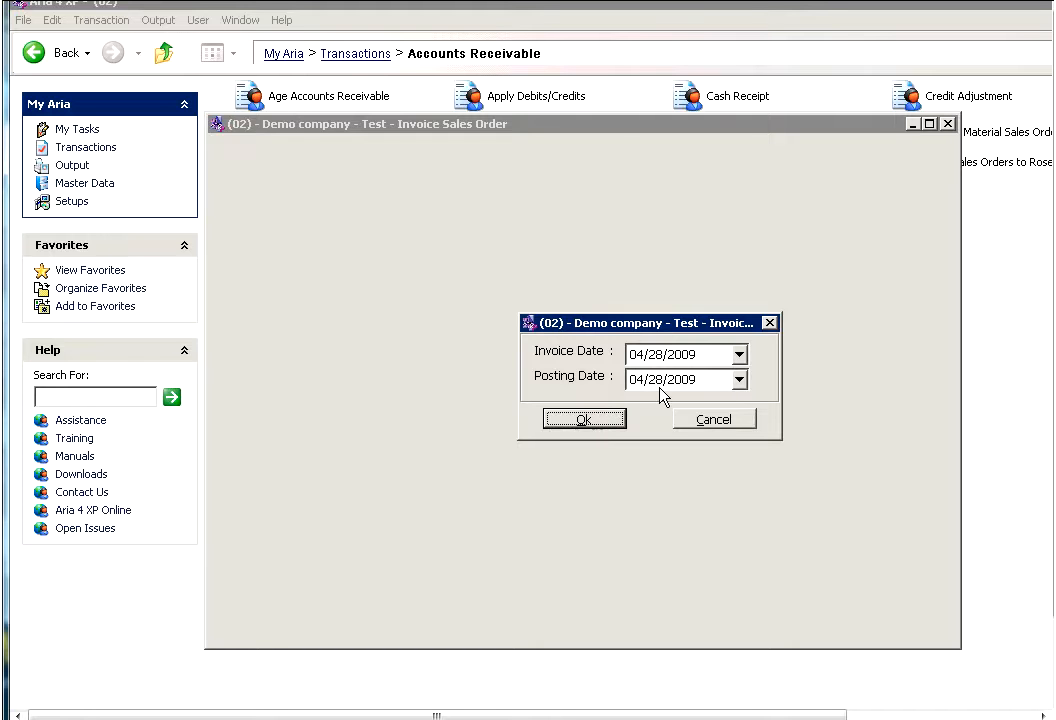
pyautogui.click(704, 377)
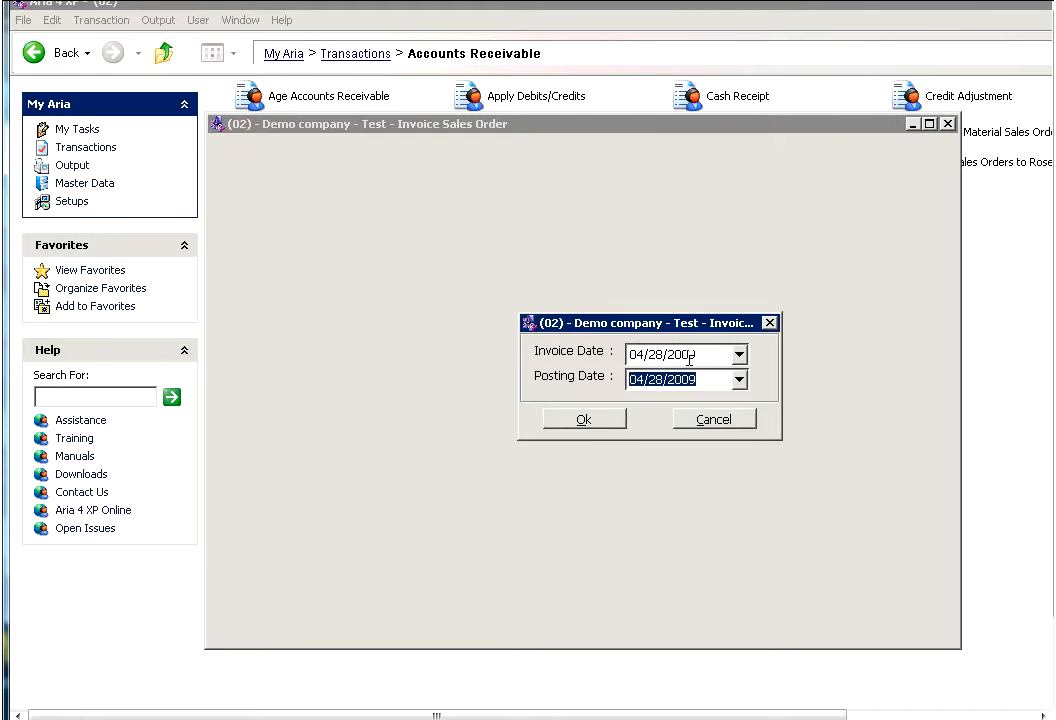
pyautogui.click(697, 354)
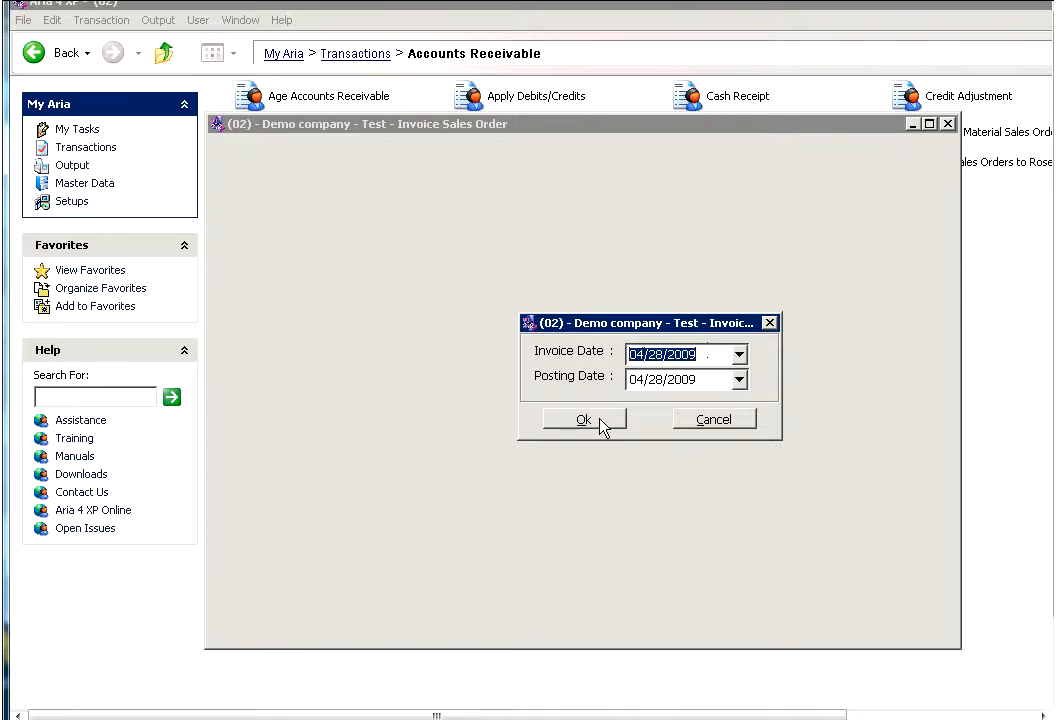
pyautogui.click(603, 427)
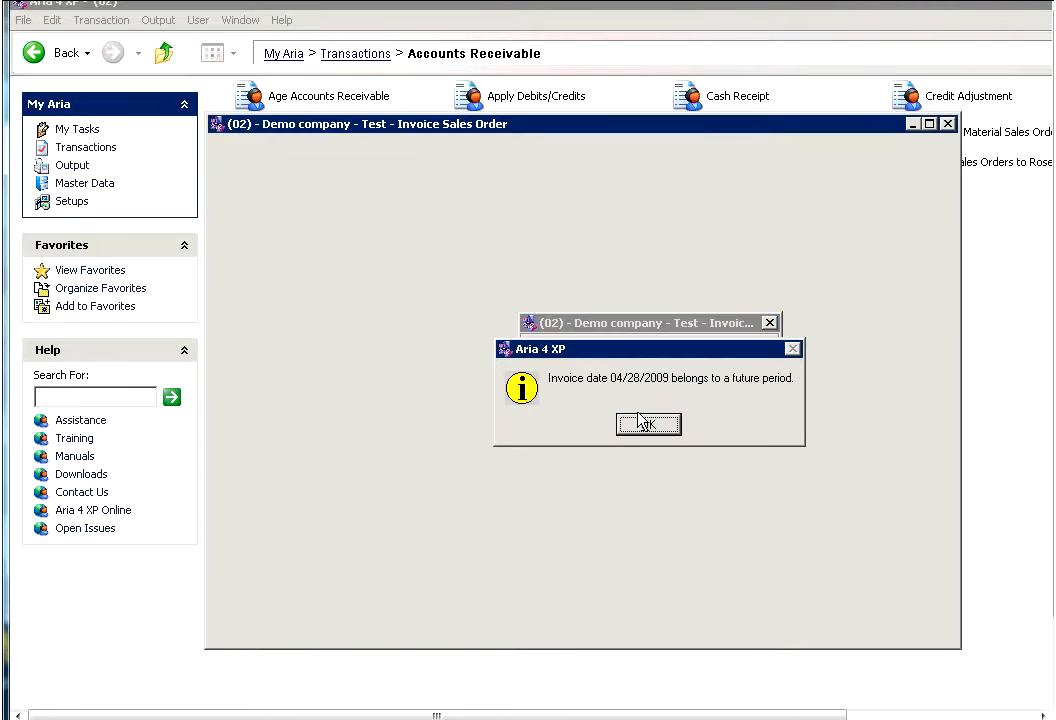
pyautogui.click(645, 426)
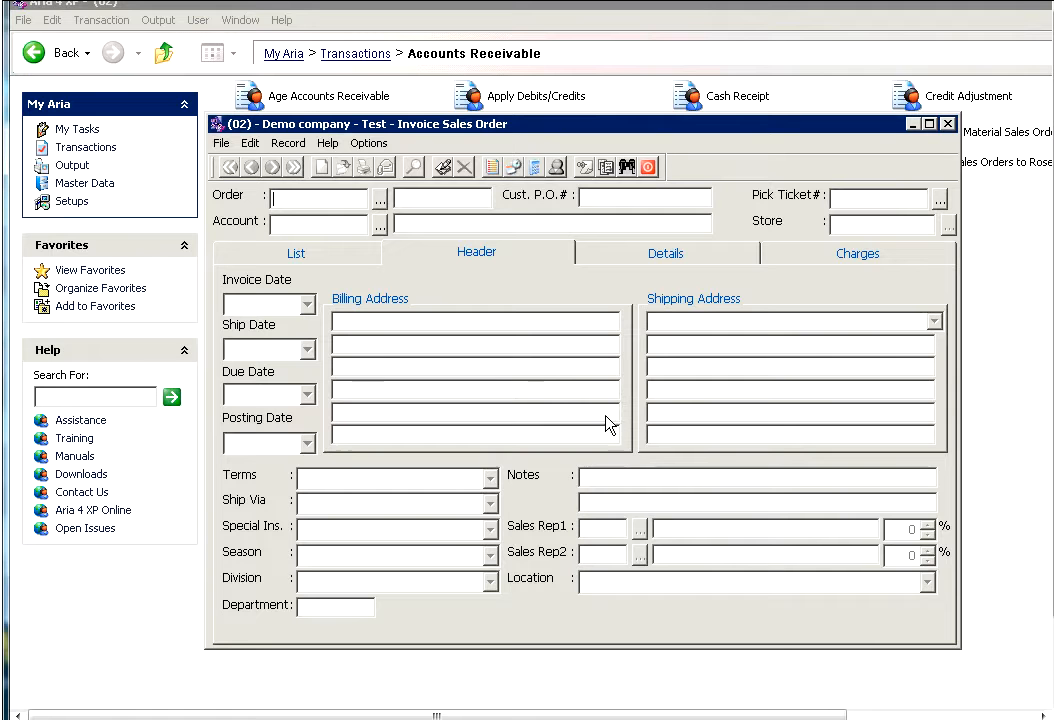
# Load the invoice list for the TARGET STORES sales order by entering its order number
pyautogui.write('0300')
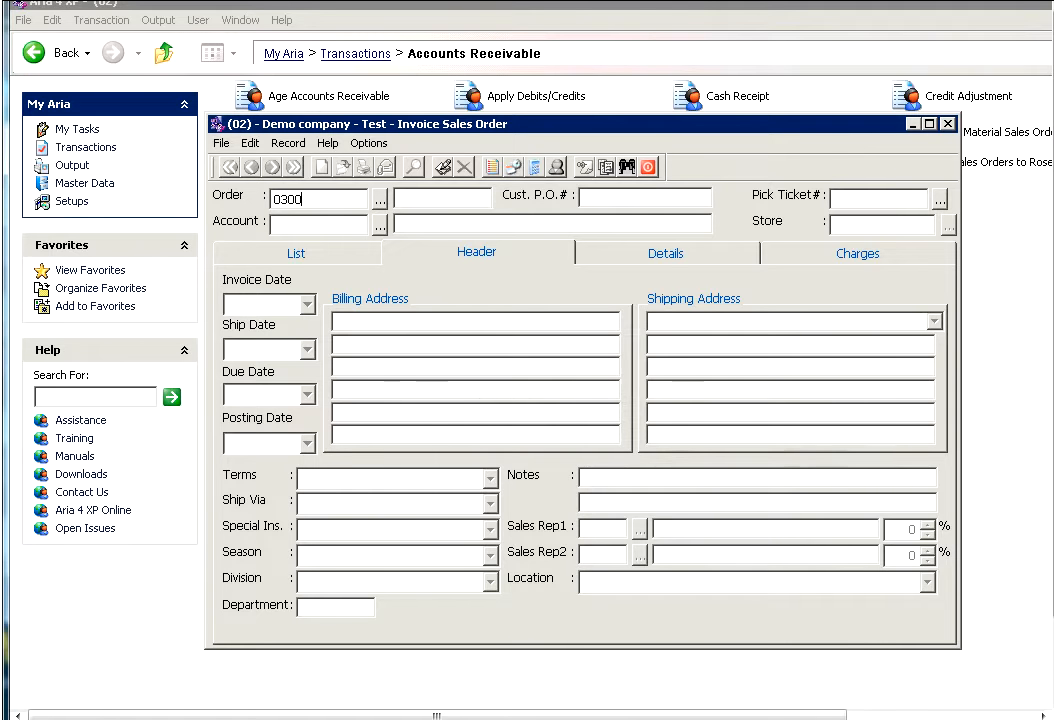
pyautogui.write('04')
pyautogui.press('Tab')
pyautogui.press('Return')
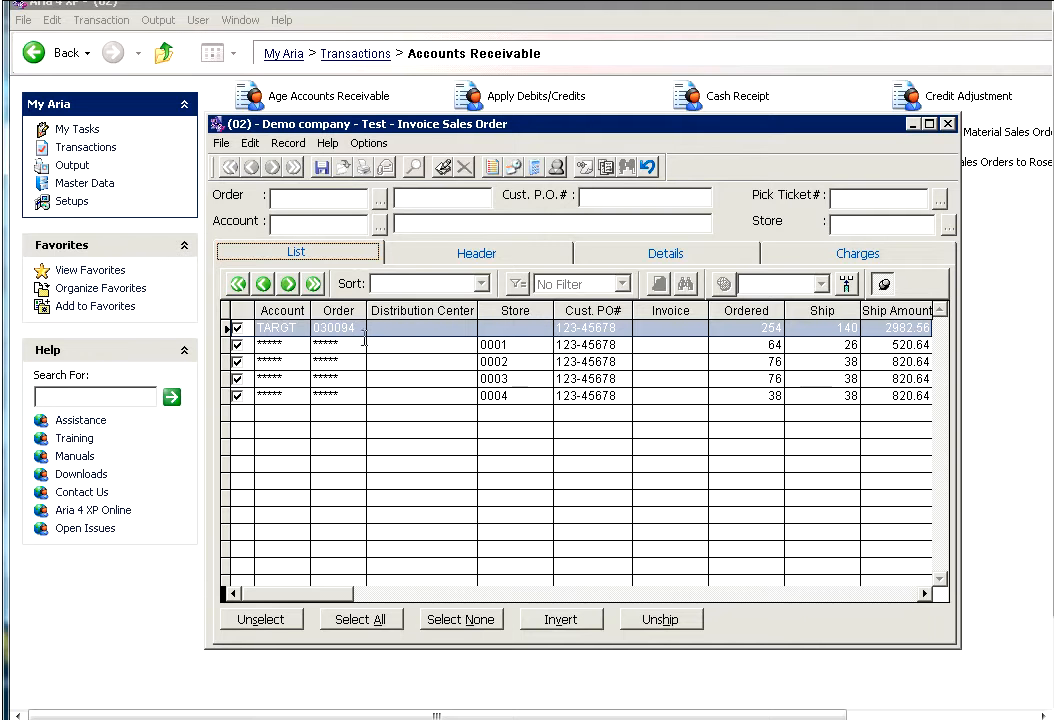
# Examine the consolidated invoice row's store, ordered quantity, shipped quantity and ship amount against the individual store rows
pyautogui.click(304, 330)
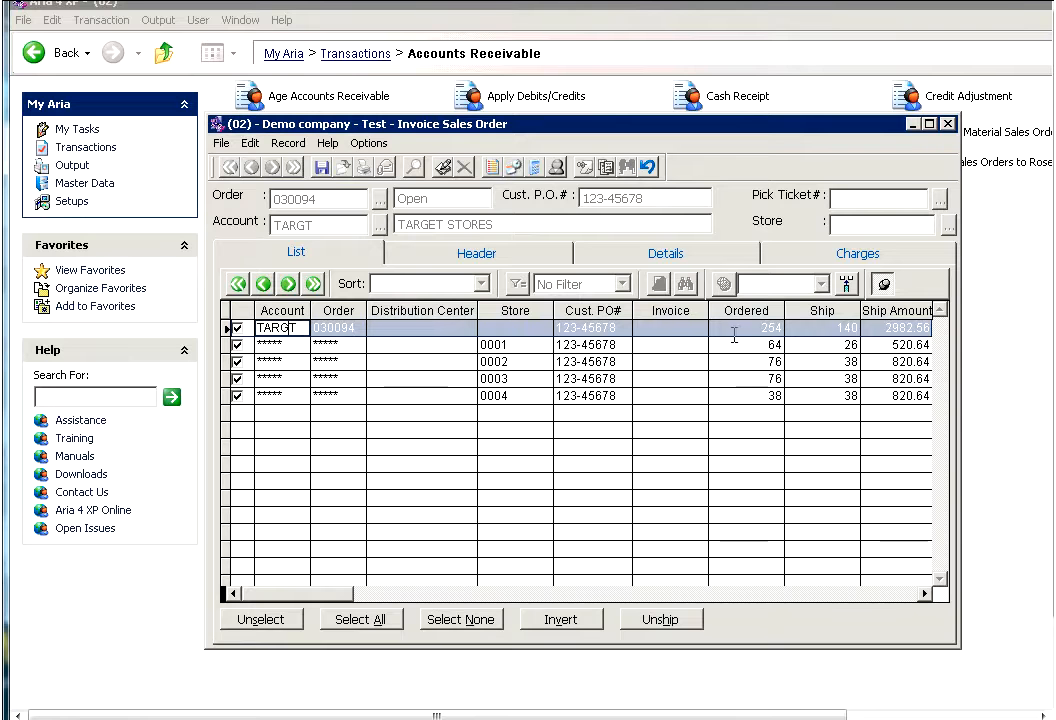
pyautogui.click(736, 330)
pyautogui.press('Right')
pyautogui.press('Right')
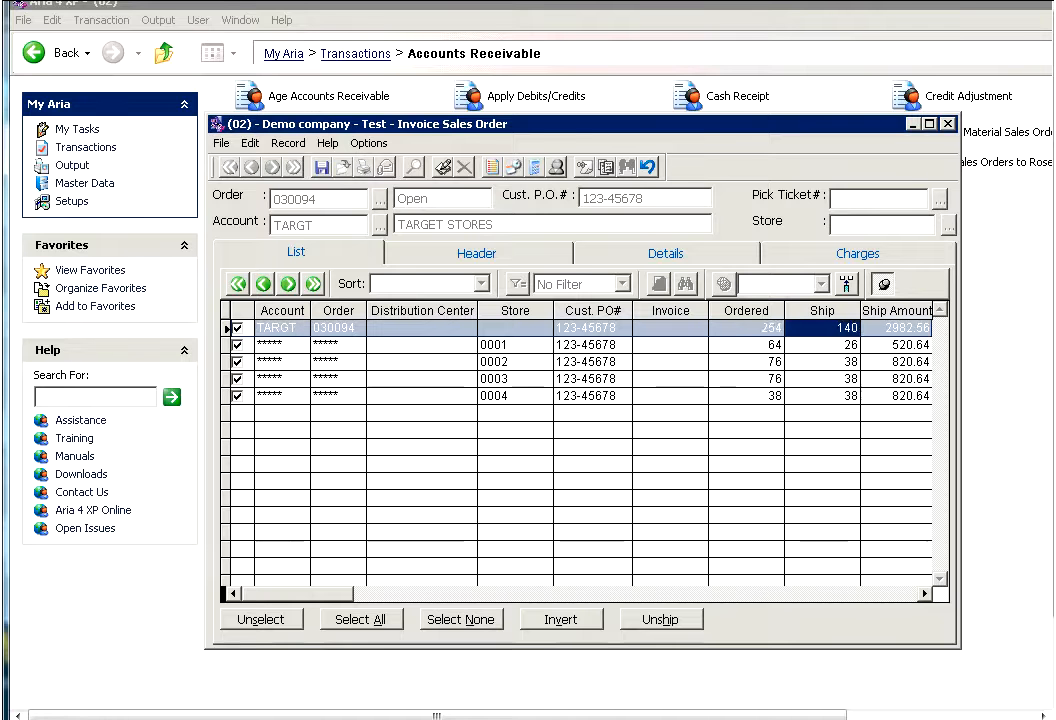
pyautogui.press('Left')
pyautogui.press('Left')
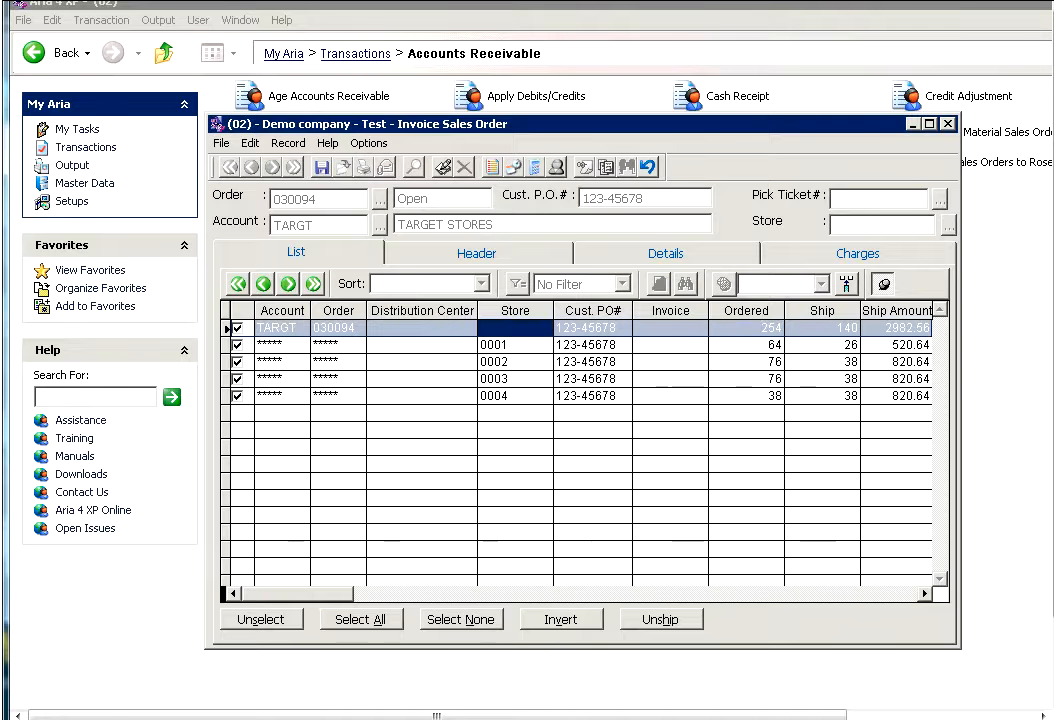
pyautogui.press('Right')
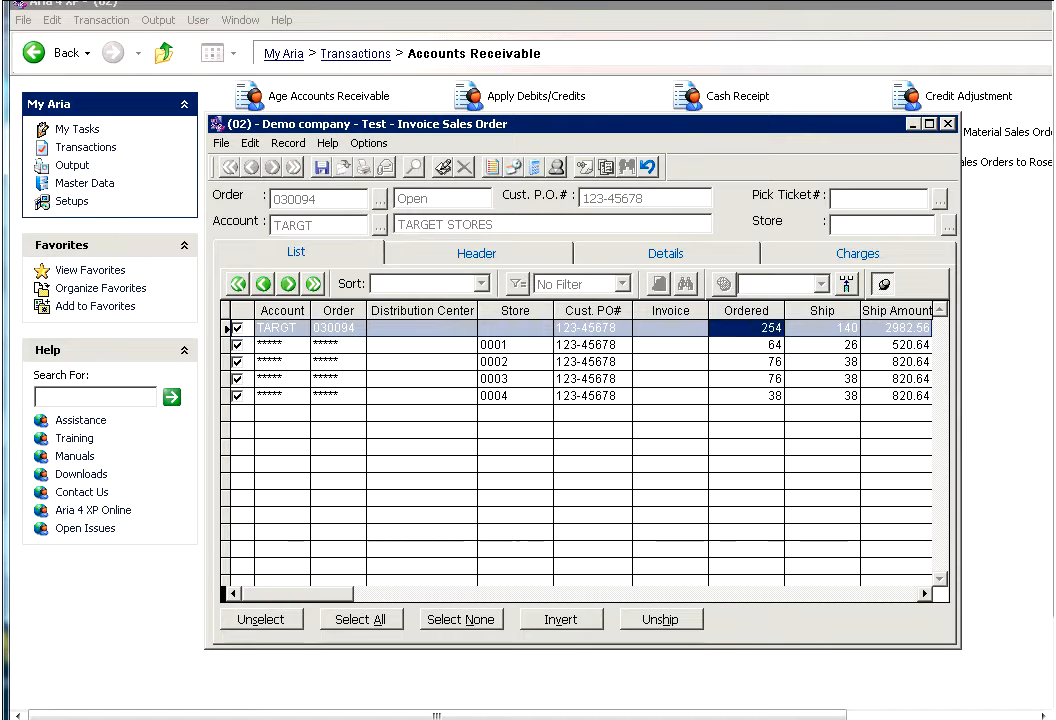
pyautogui.press('Right')
pyautogui.press('Right')
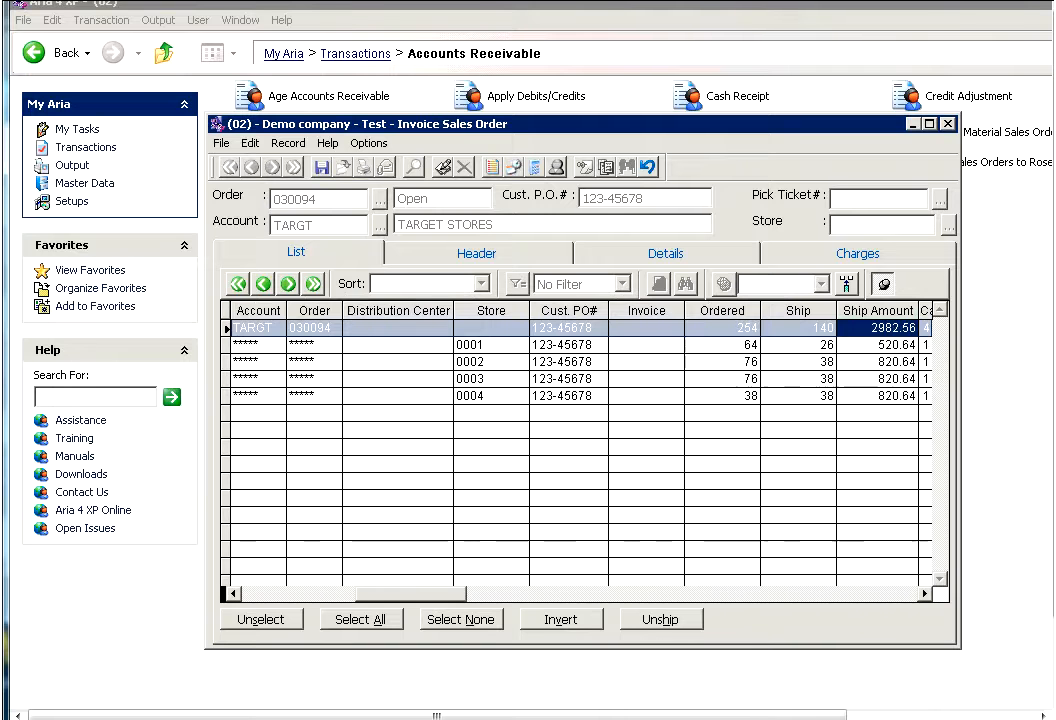
pyautogui.press('Left')
pyautogui.press('Left')
pyautogui.press('Left')
pyautogui.press('Left')
pyautogui.press('Left')
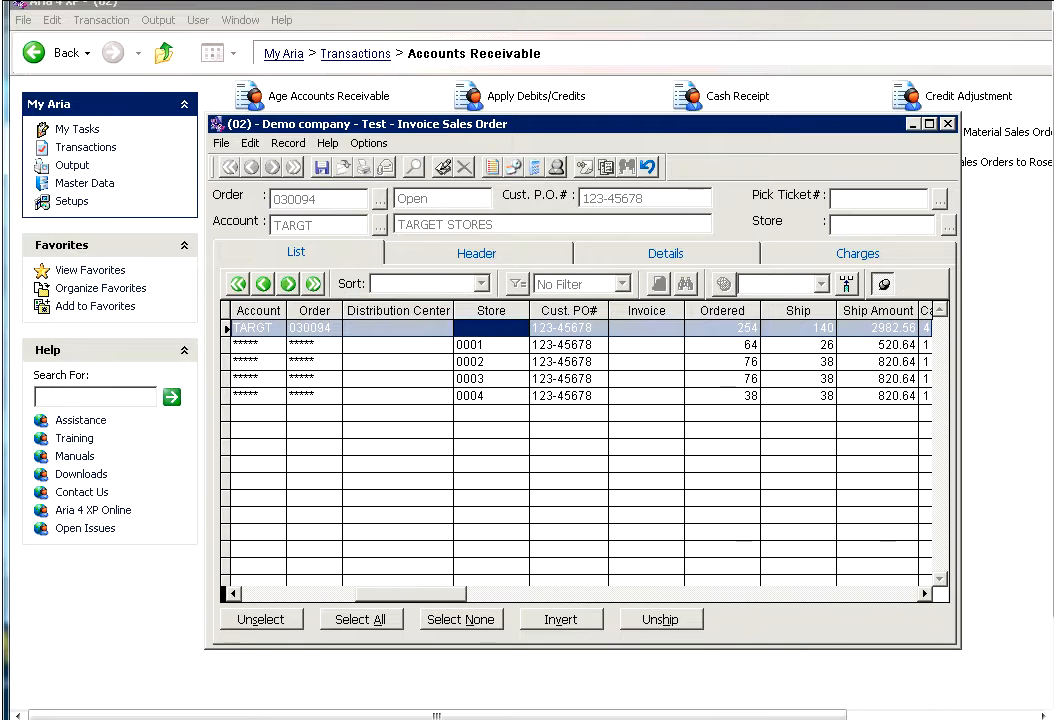
# Go through the invoice list row by row, comparing the lines for stores 0001 to 0004 with the consolidated TARGT line
pyautogui.press('Down')
pyautogui.press('Down')
pyautogui.press('Down')
pyautogui.press('Down')
pyautogui.press('Up')
pyautogui.press('Up')
pyautogui.press('Up')
pyautogui.press('Up')
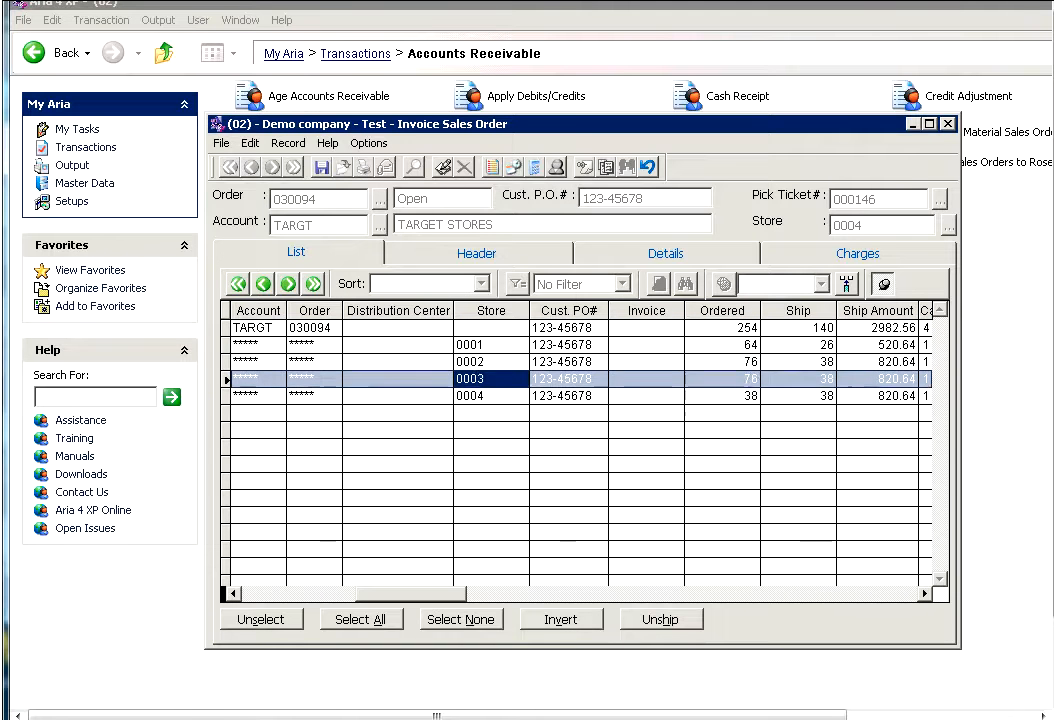
pyautogui.press('Left')
pyautogui.press('Left')
pyautogui.press('Left')
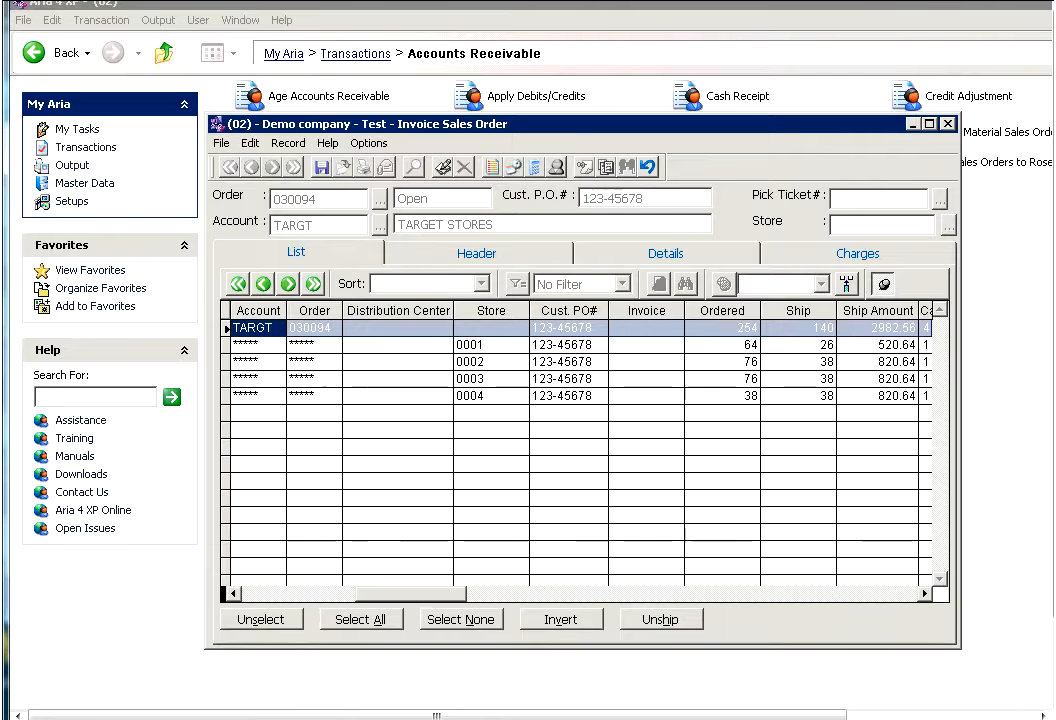
pyautogui.press('Right')
pyautogui.press('Right')
pyautogui.press('Down')
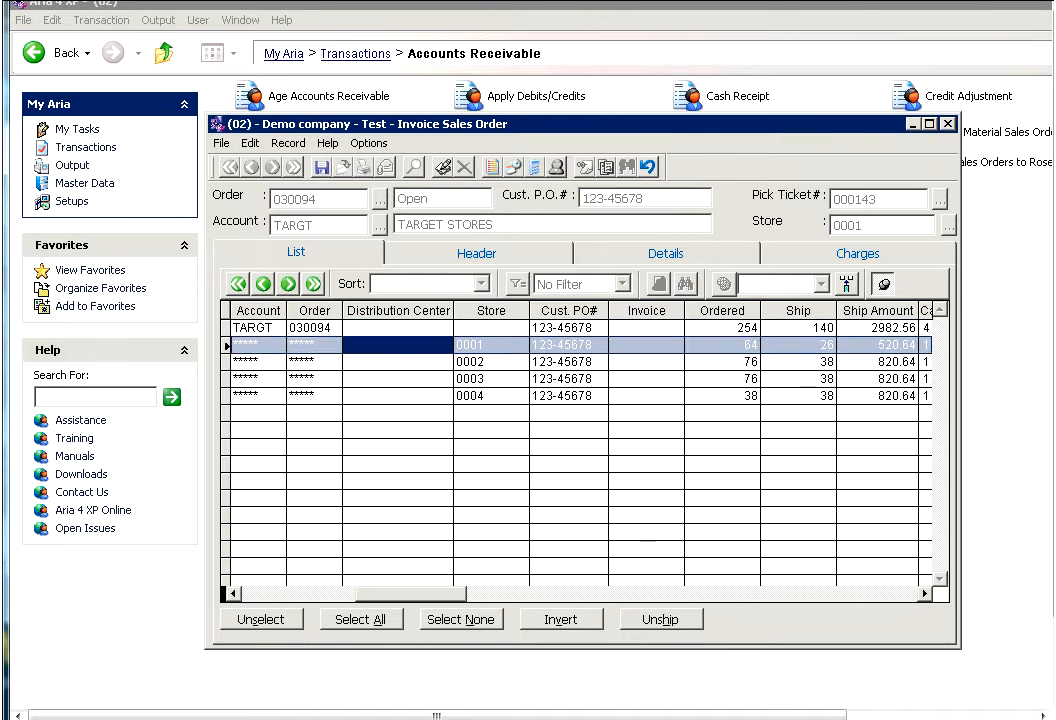
pyautogui.press('Right')
pyautogui.press('Down')
pyautogui.press('Down')
pyautogui.press('Down')
pyautogui.press('Up')
pyautogui.press('Up')
pyautogui.press('Up')
pyautogui.press('Up')
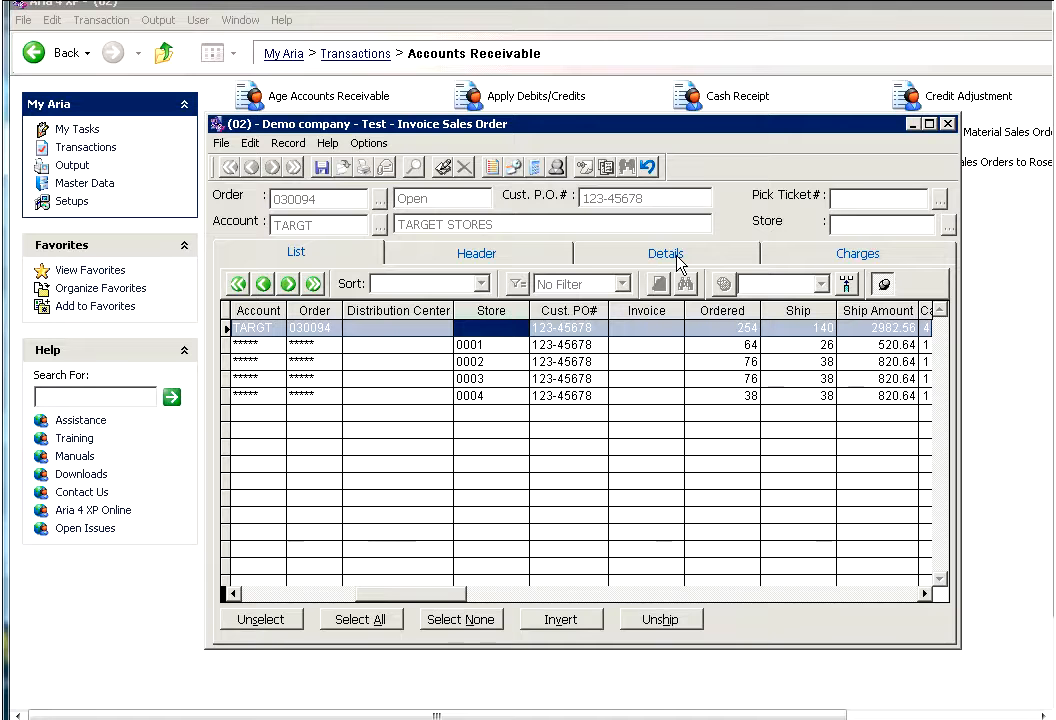
# Review the consolidated invoice's header dates, billing and shipping addresses, and payment terms
pyautogui.click(550, 262)
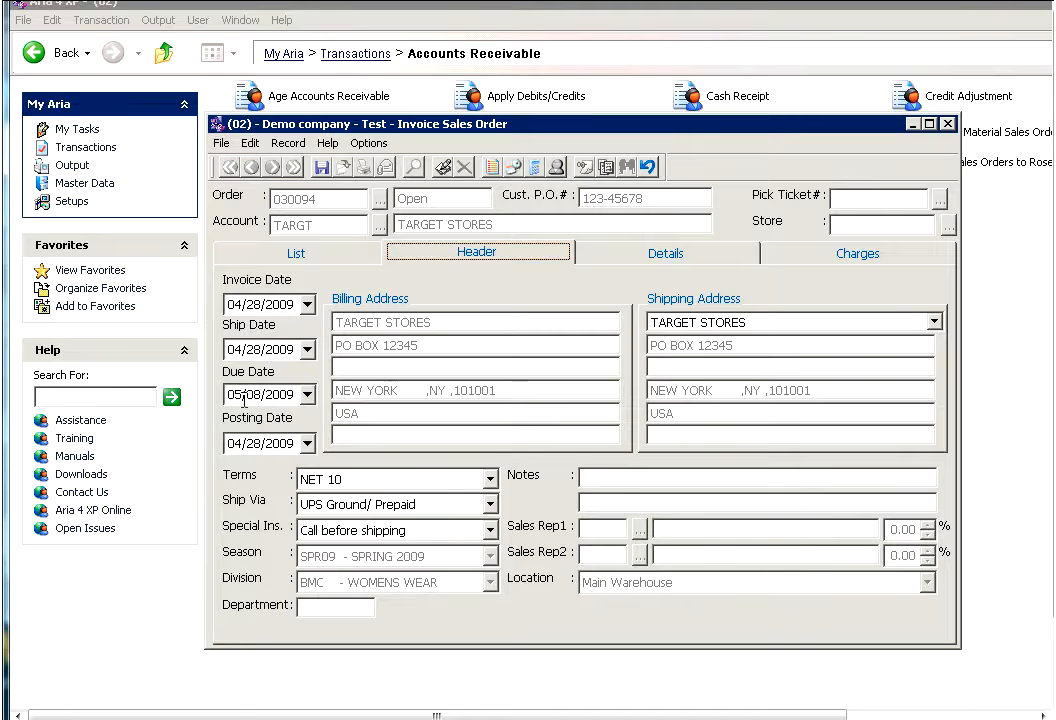
pyautogui.click(385, 488)
pyautogui.click(370, 500)
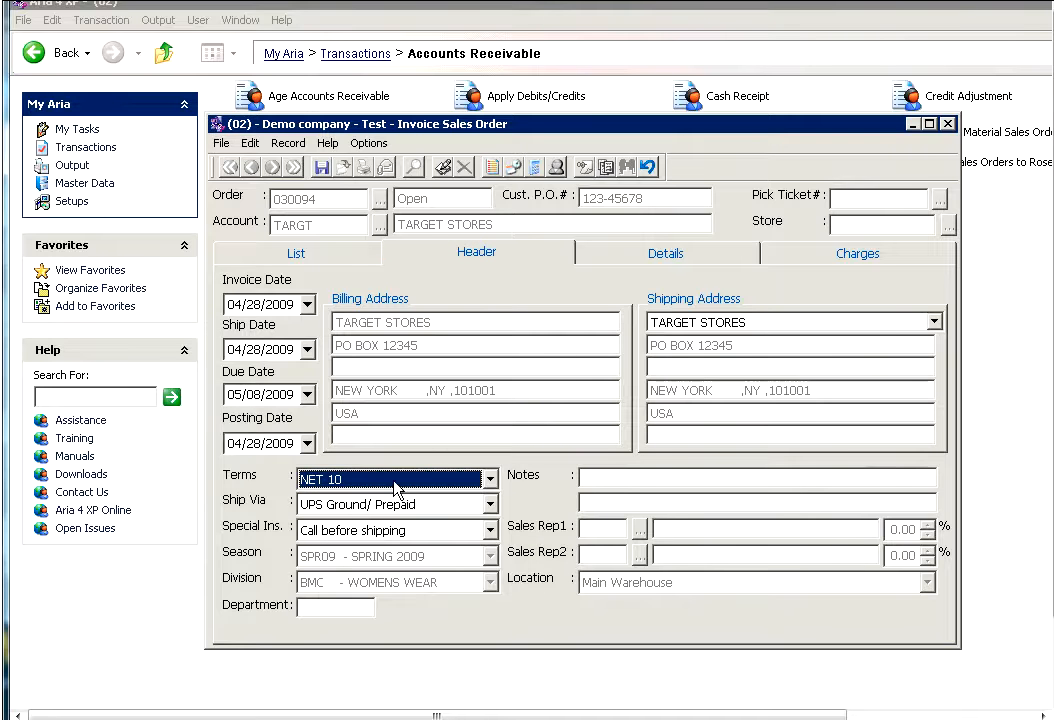
# Examine the size quantities and prices of the DRES-1234 BRN and CAMEL lines, and the consolidated invoice's charges
pyautogui.click(626, 262)
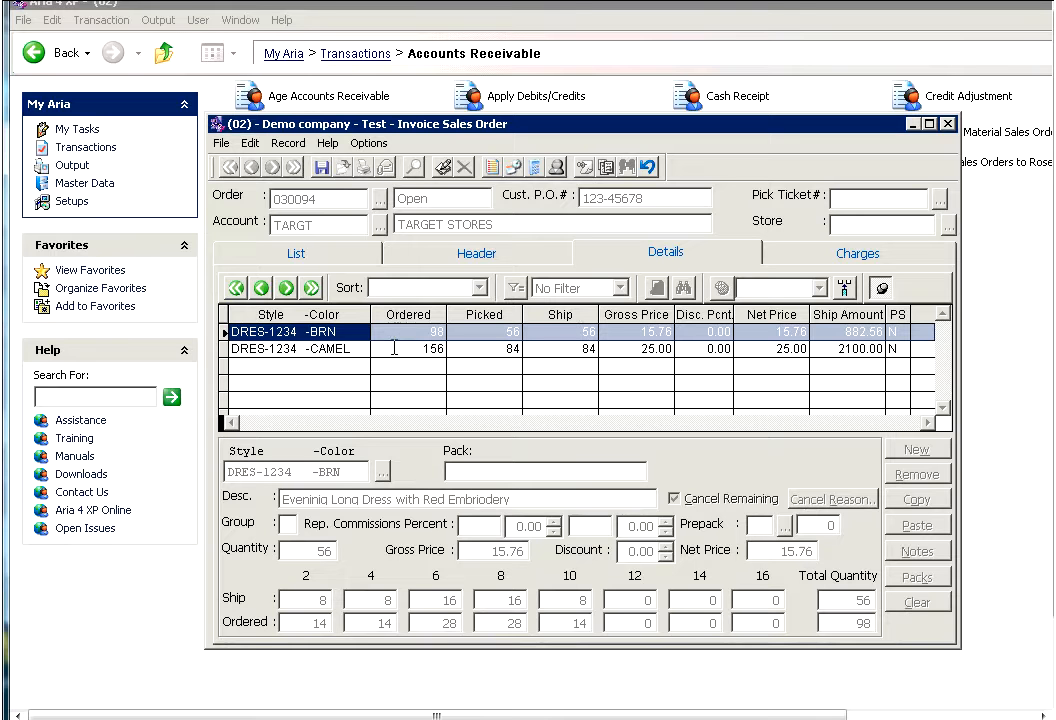
pyautogui.click(394, 348)
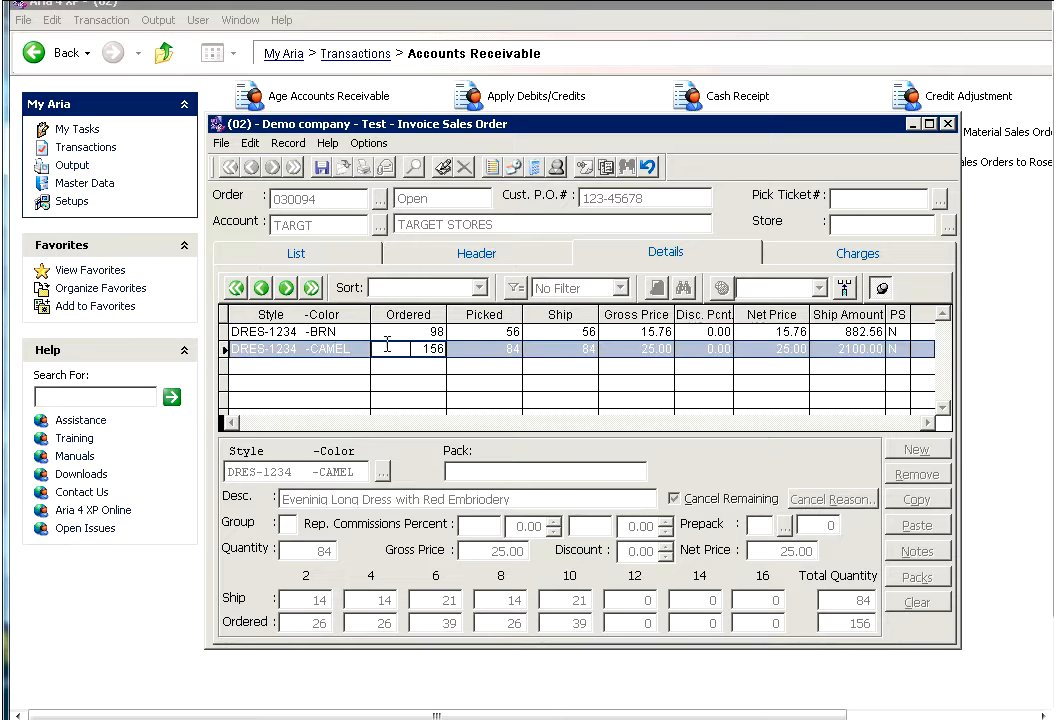
pyautogui.click(340, 331)
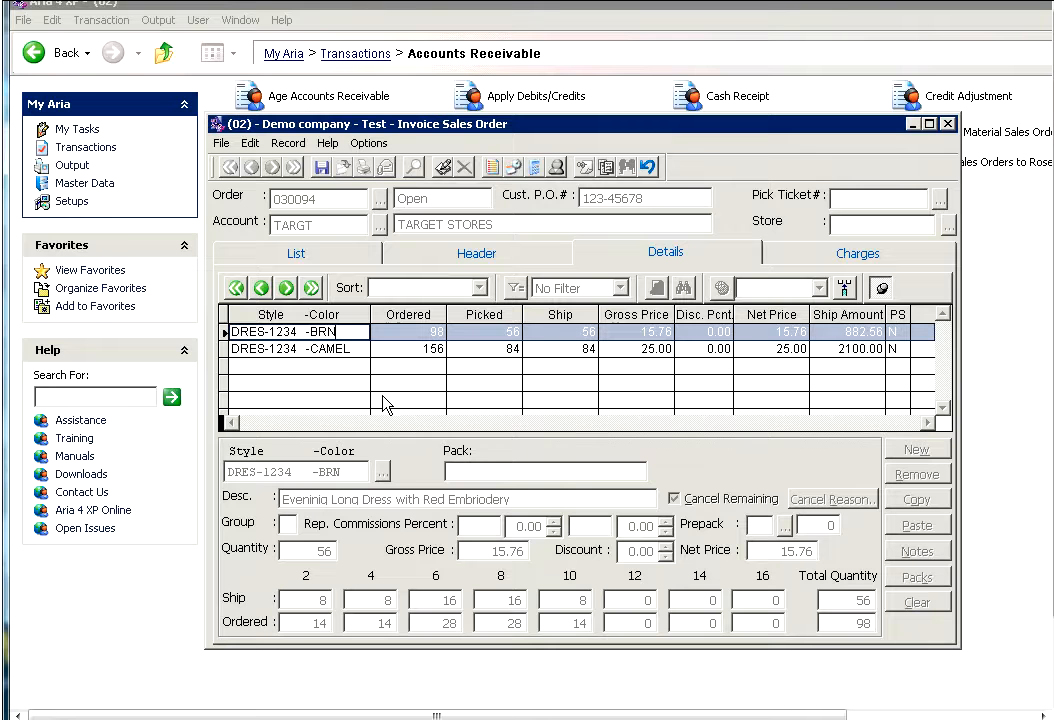
pyautogui.press('Down')
pyautogui.press('Up')
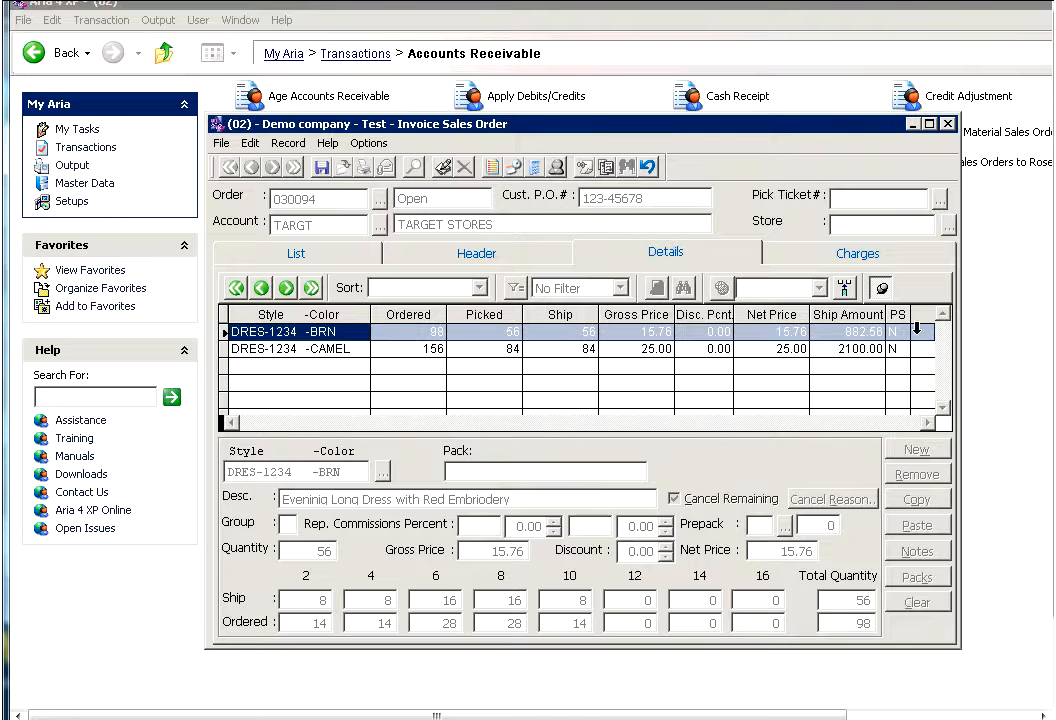
pyautogui.click(812, 262)
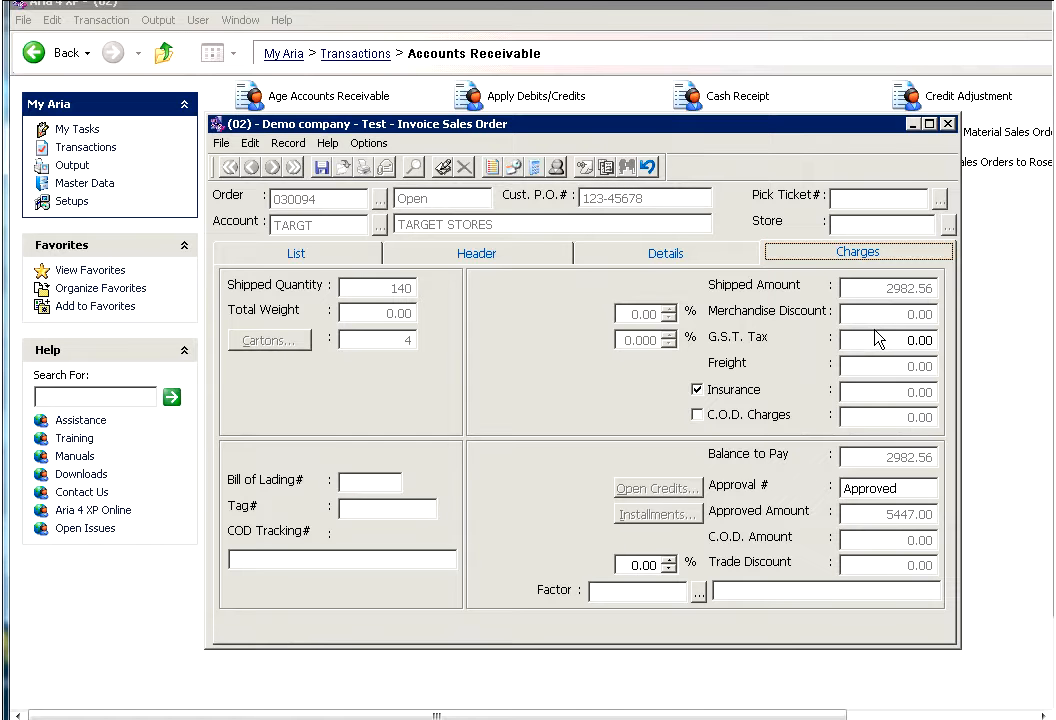
# Save the consolidated invoice from the invoice list, proceeding past the totals summary and declining to add notes
pyautogui.click(337, 251)
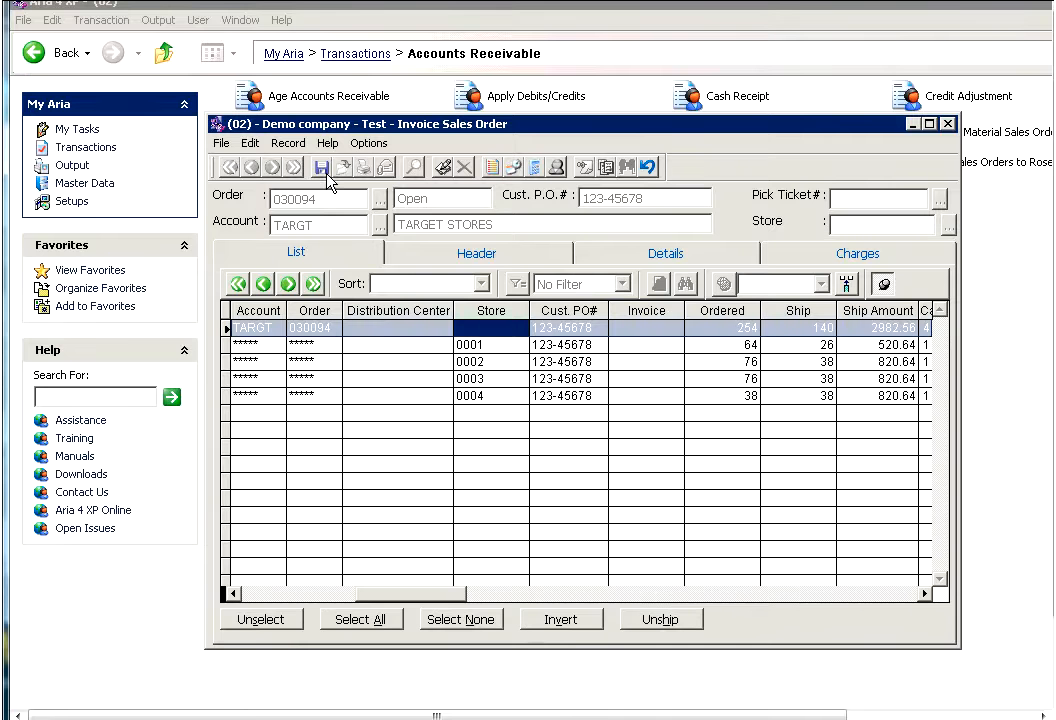
pyautogui.click(322, 170)
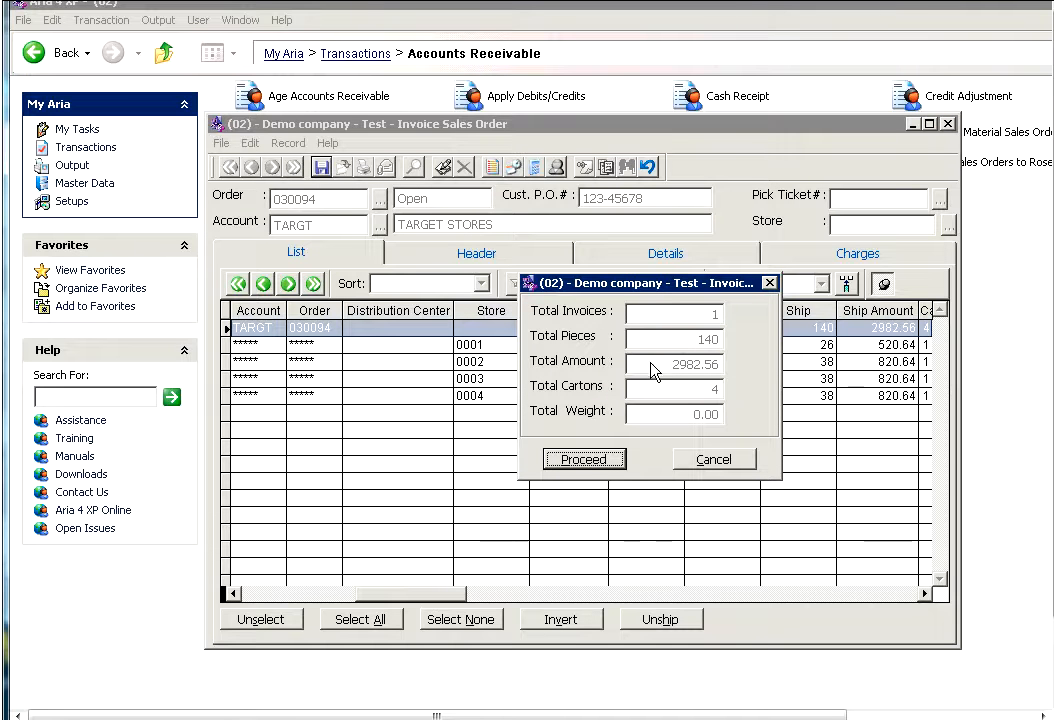
pyautogui.click(618, 463)
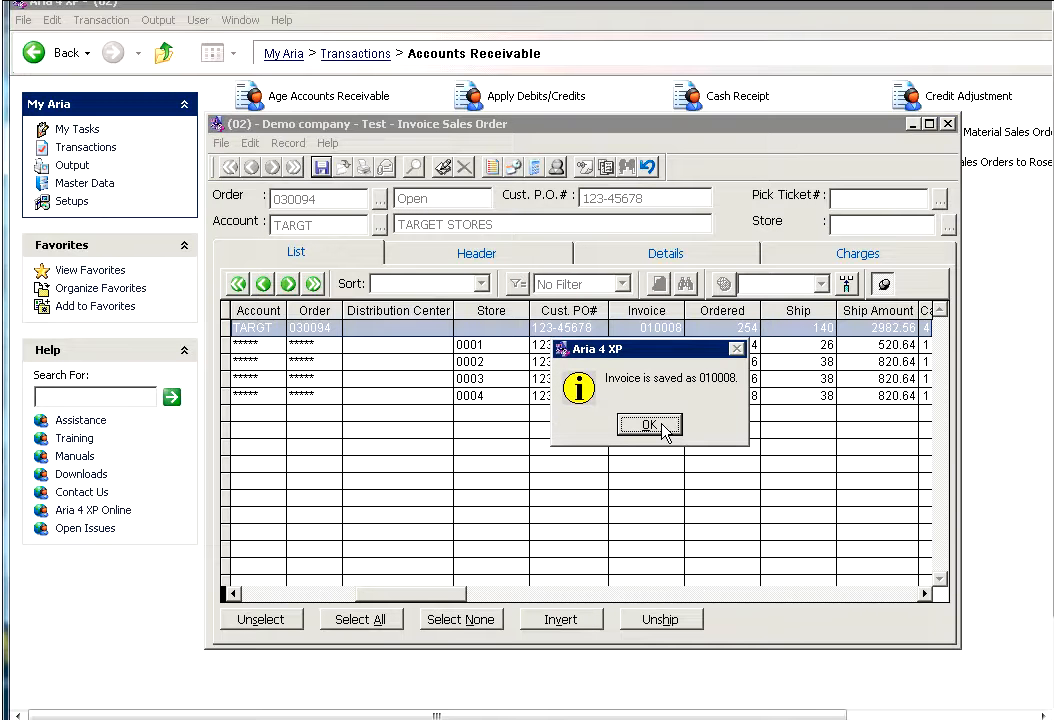
pyautogui.click(662, 426)
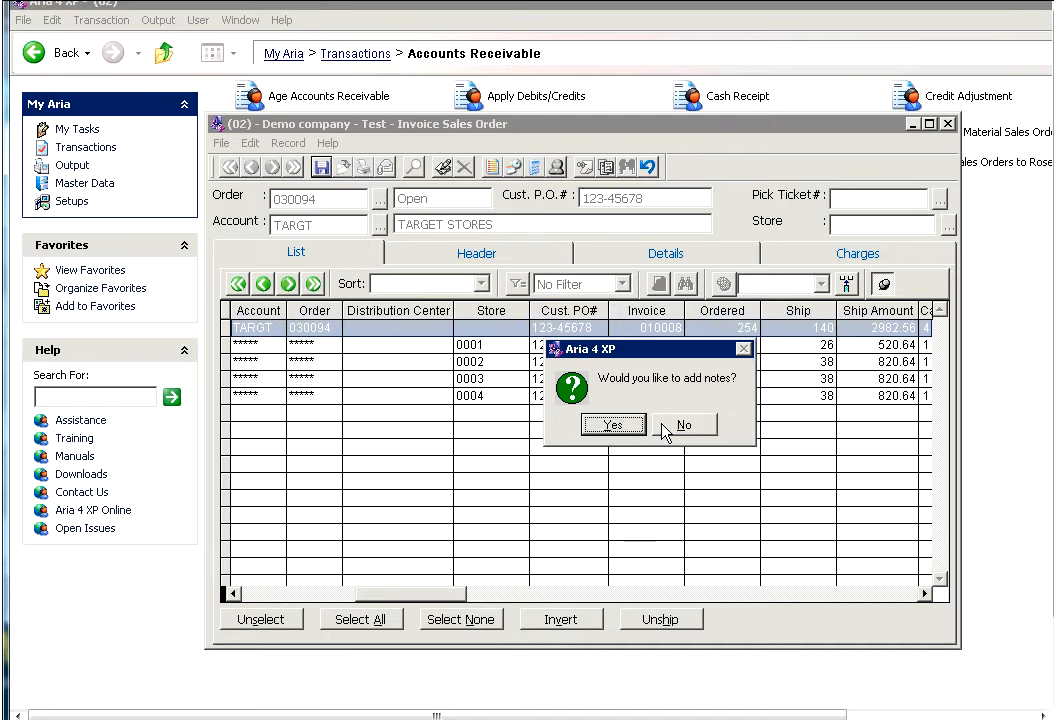
pyautogui.click(662, 425)
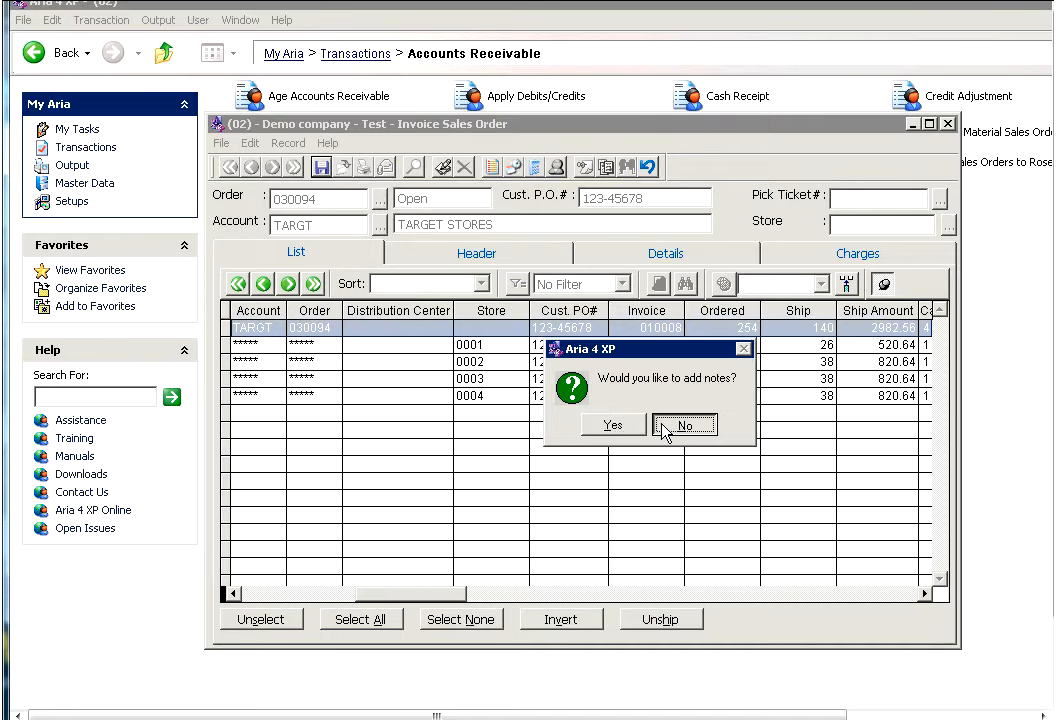